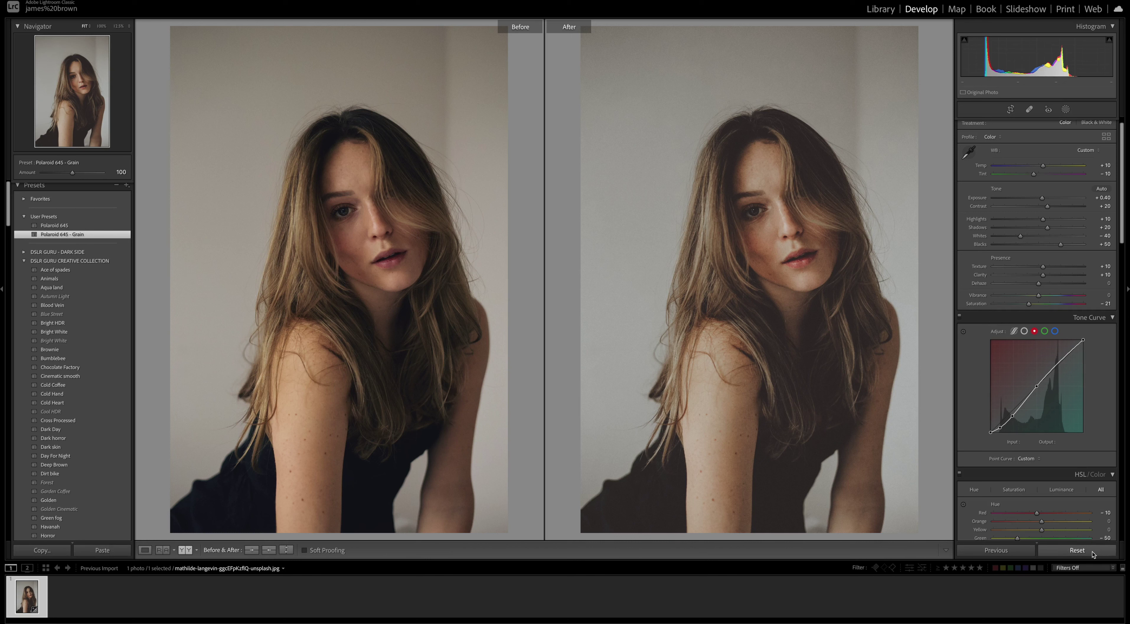
Reset all Develop adjustments to clear the Polaroid 645 - Grain look and show only the edited photo.
left_click(1078, 549)
key("d")
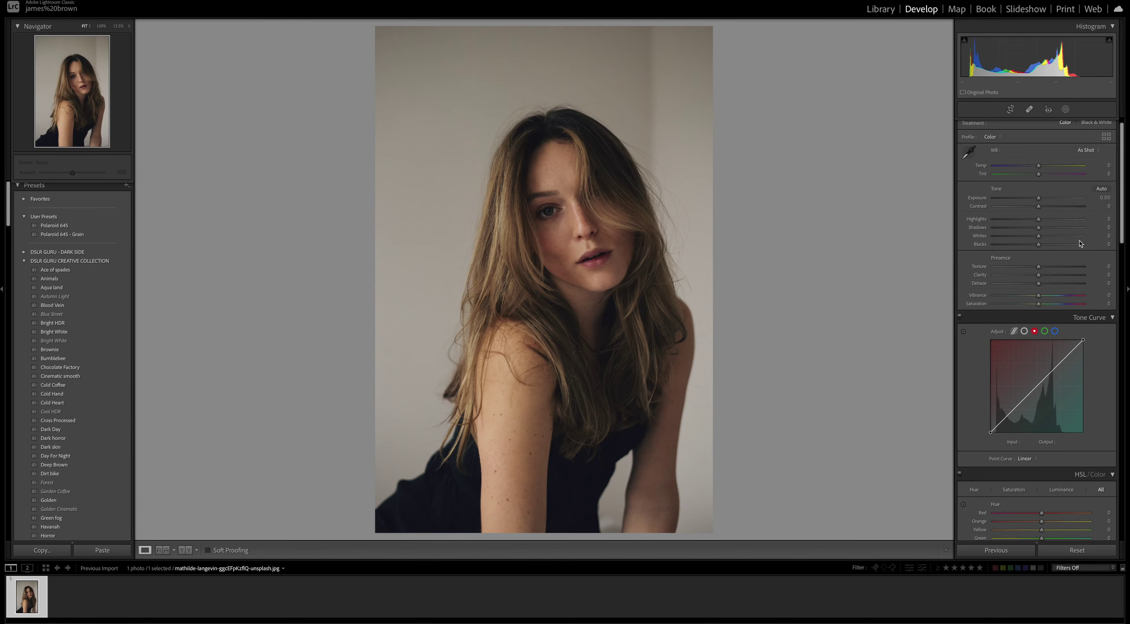
Set Temp +10, Tint −10, Exposure +0.40 and Contrast +20.
left_click_drag(1038, 168, 1034, 177)
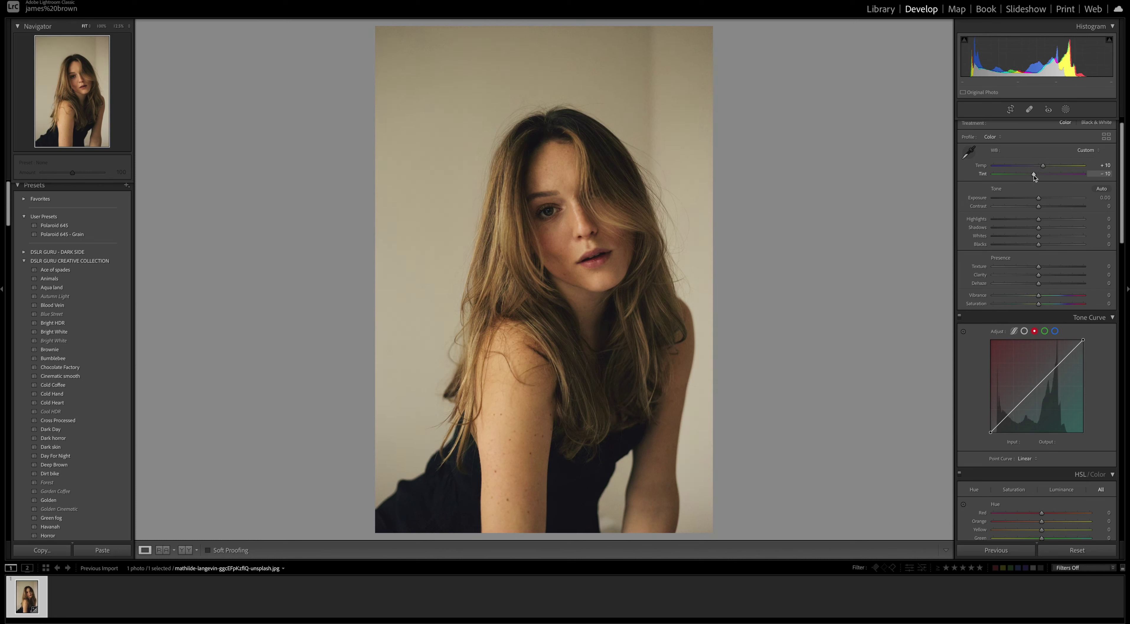
left_click_drag(1038, 198, 1043, 200)
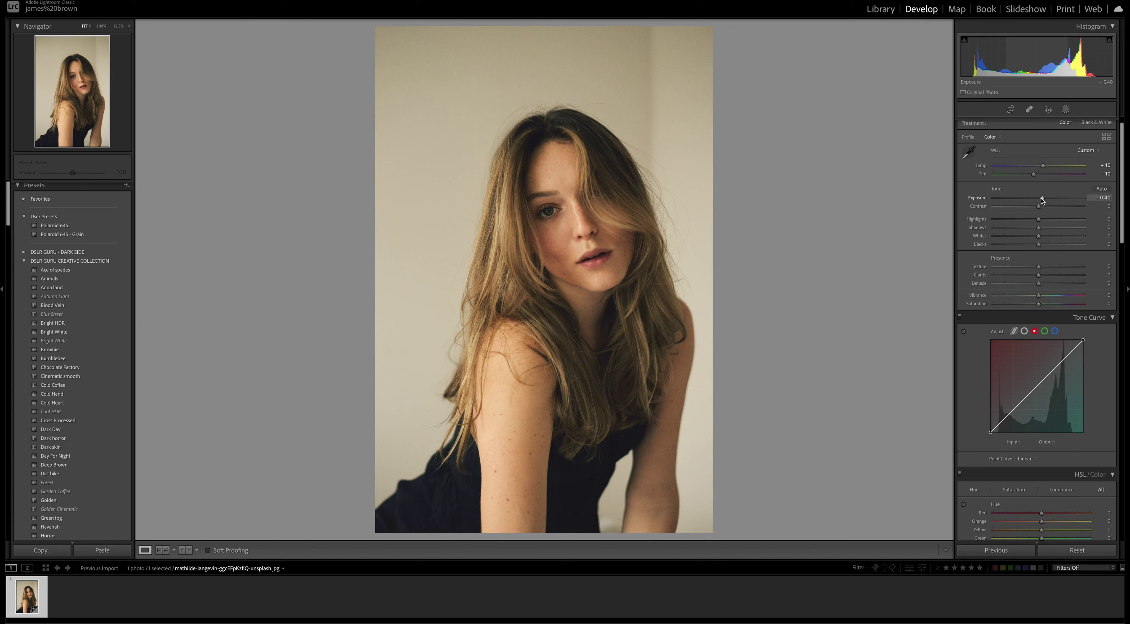
scroll(1043, 200, "down", 1)
left_click_drag(1039, 196, 1048, 197)
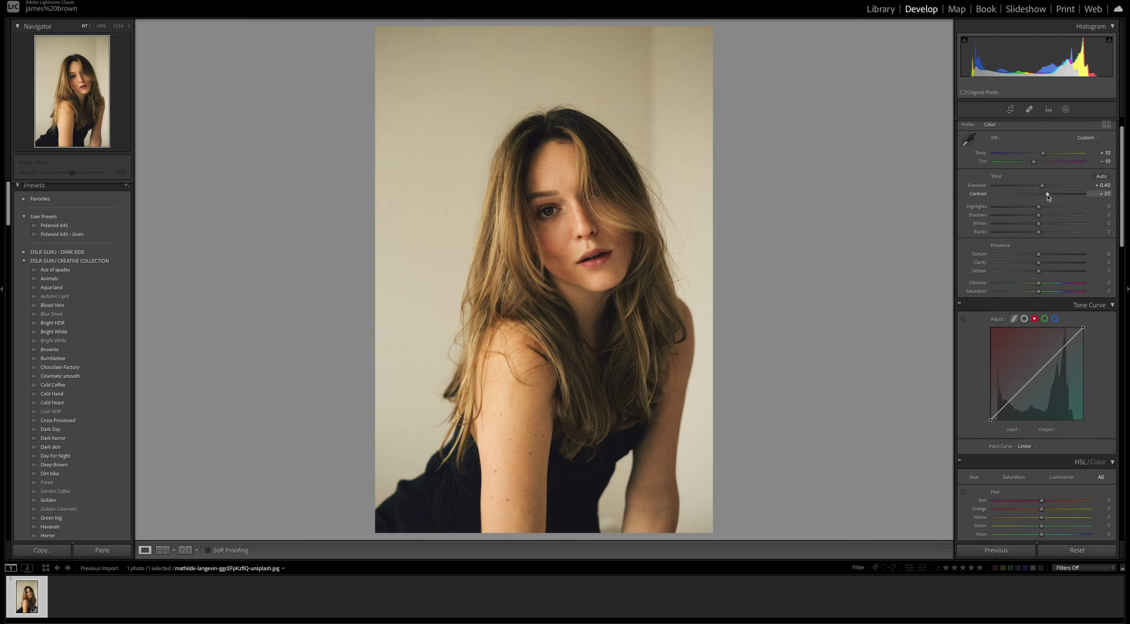
Set Highlights +10, Shadows +20, Whites −40 and Blacks +50 for a faded look.
scroll(1048, 197, "down", 3)
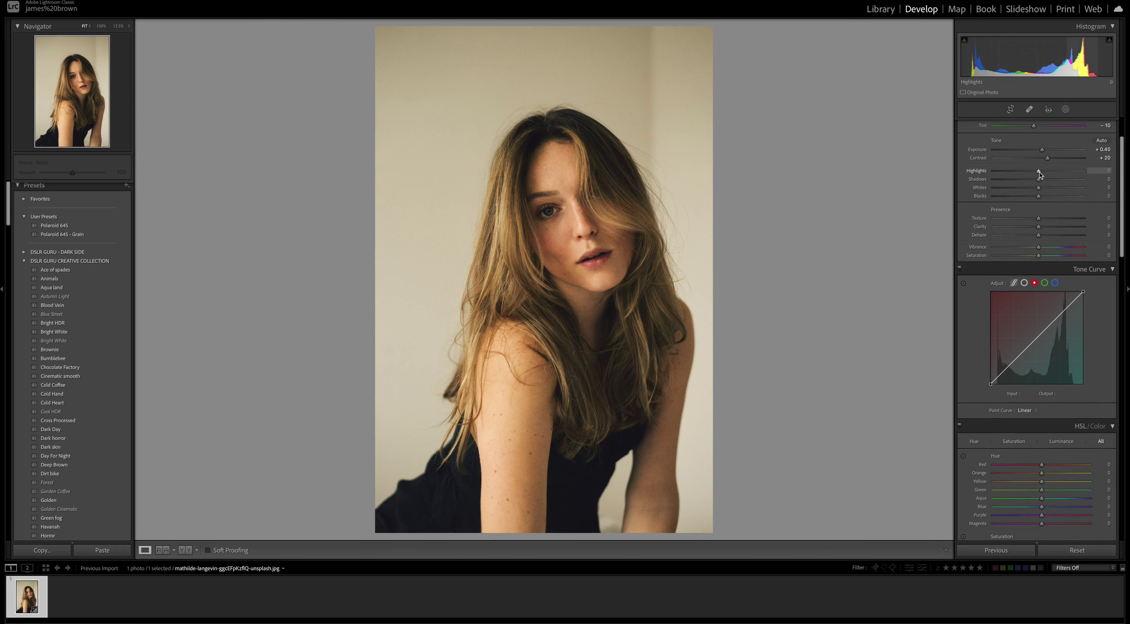
left_click_drag(1039, 172, 1044, 174)
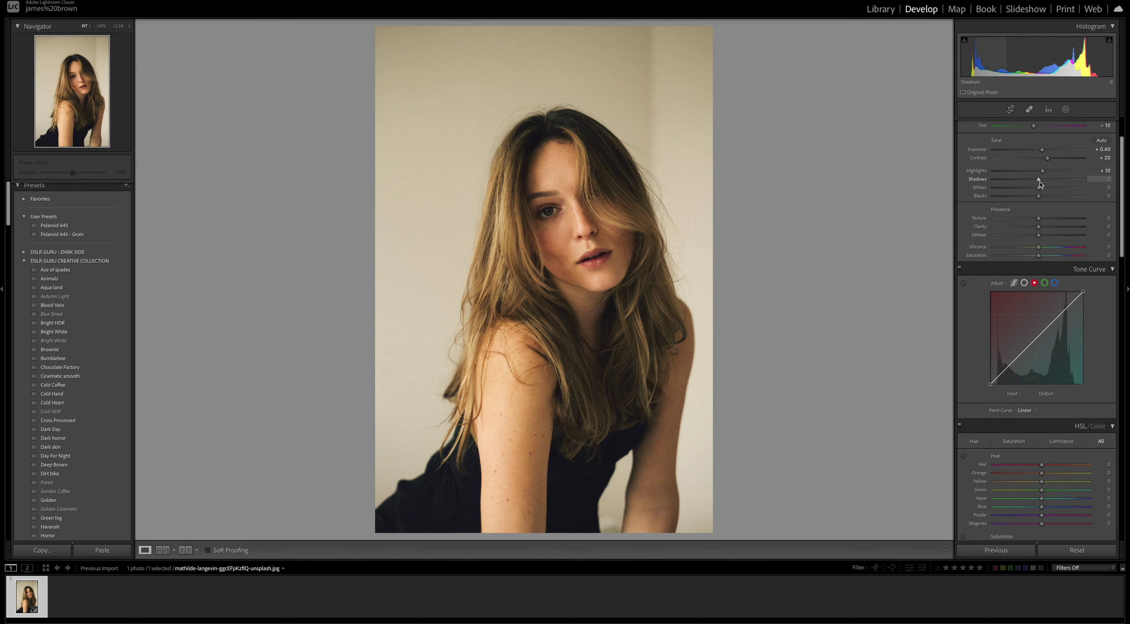
left_click_drag(1039, 180, 1049, 183)
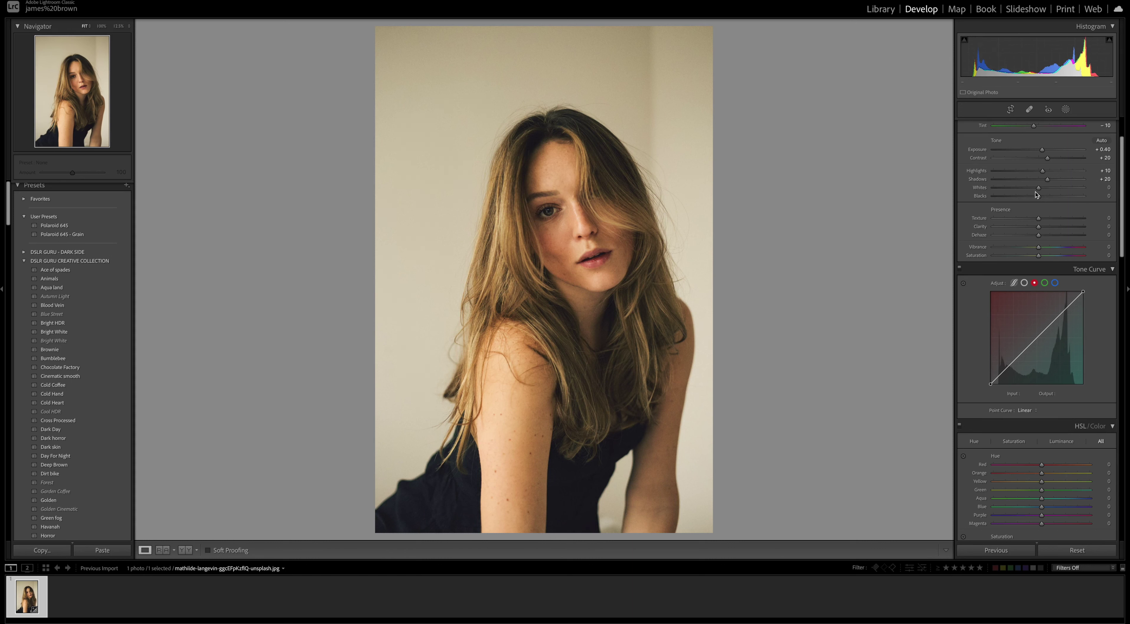
left_click_drag(1038, 188, 1020, 190)
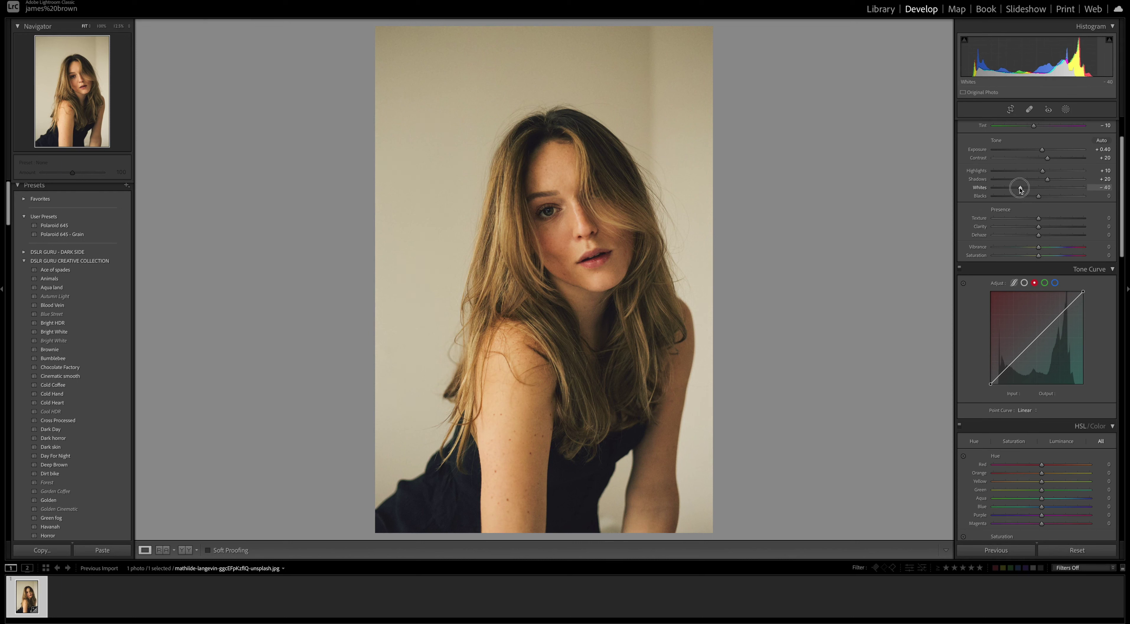
left_click_drag(1039, 196, 1062, 198)
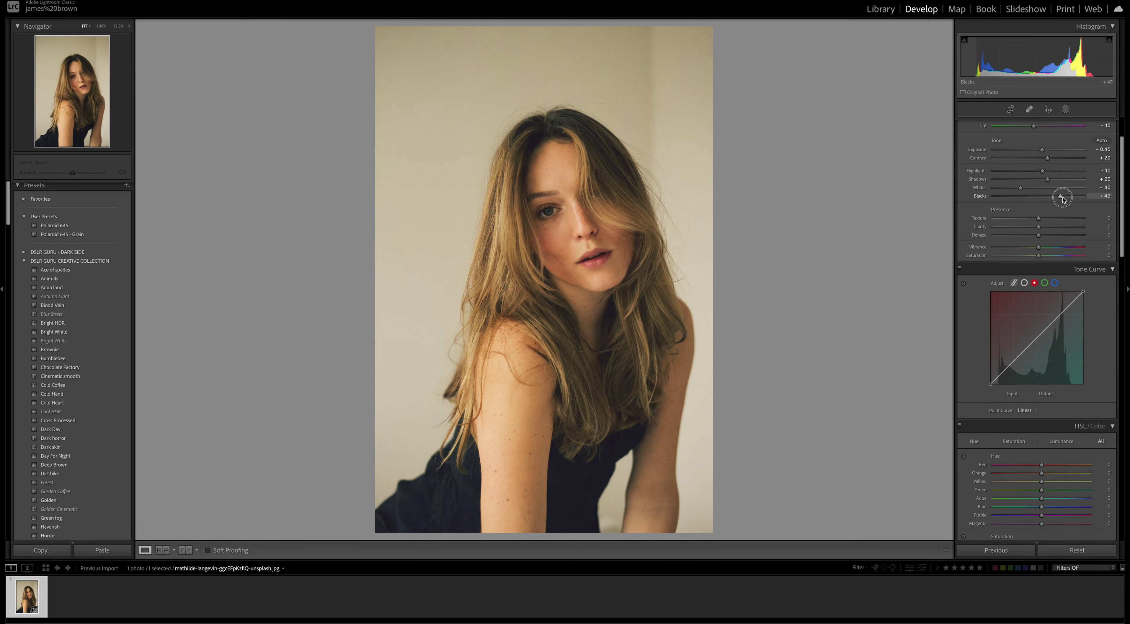
left_click_drag(1064, 198, 1065, 198)
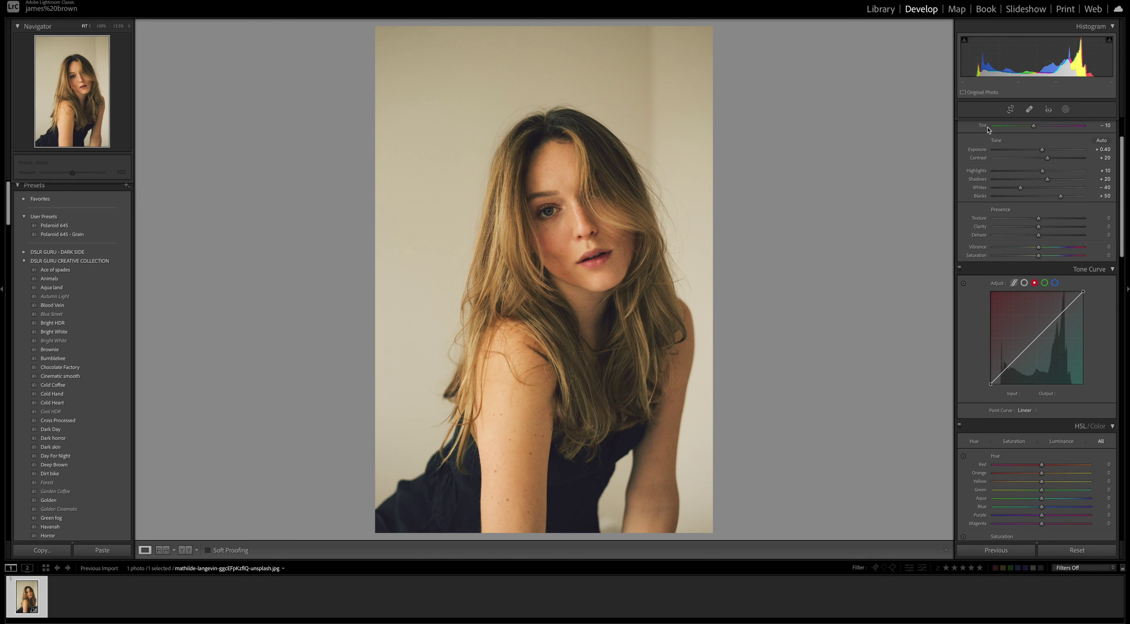
Compare Before/After, then set Texture +10, Clarity +10 and Saturation −20.
key("y")
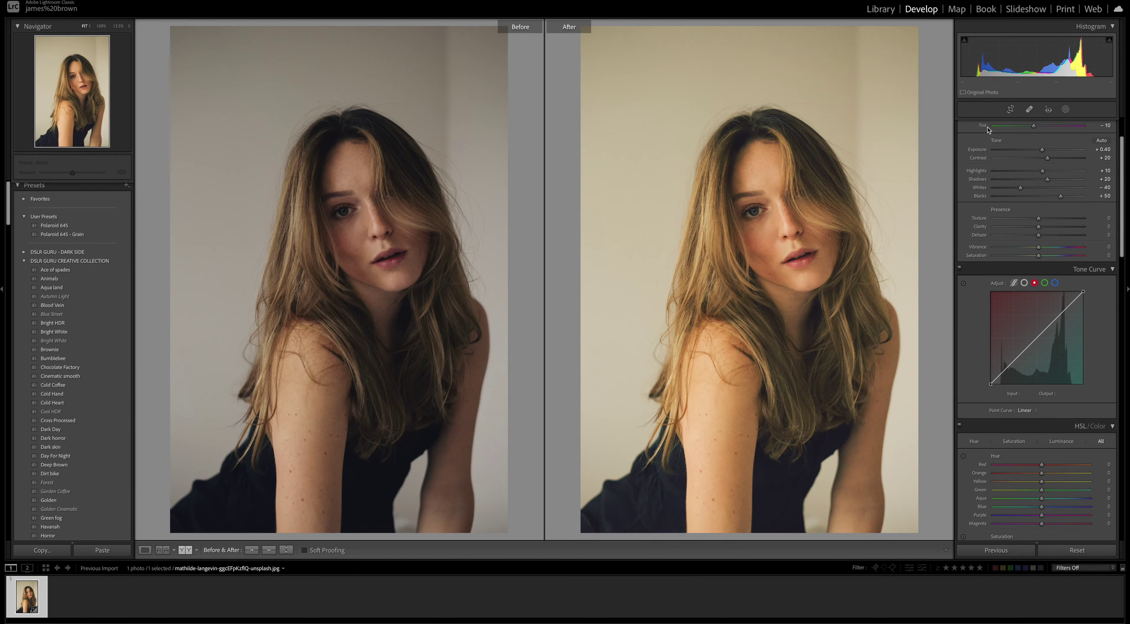
scroll(988, 128, "up", 2)
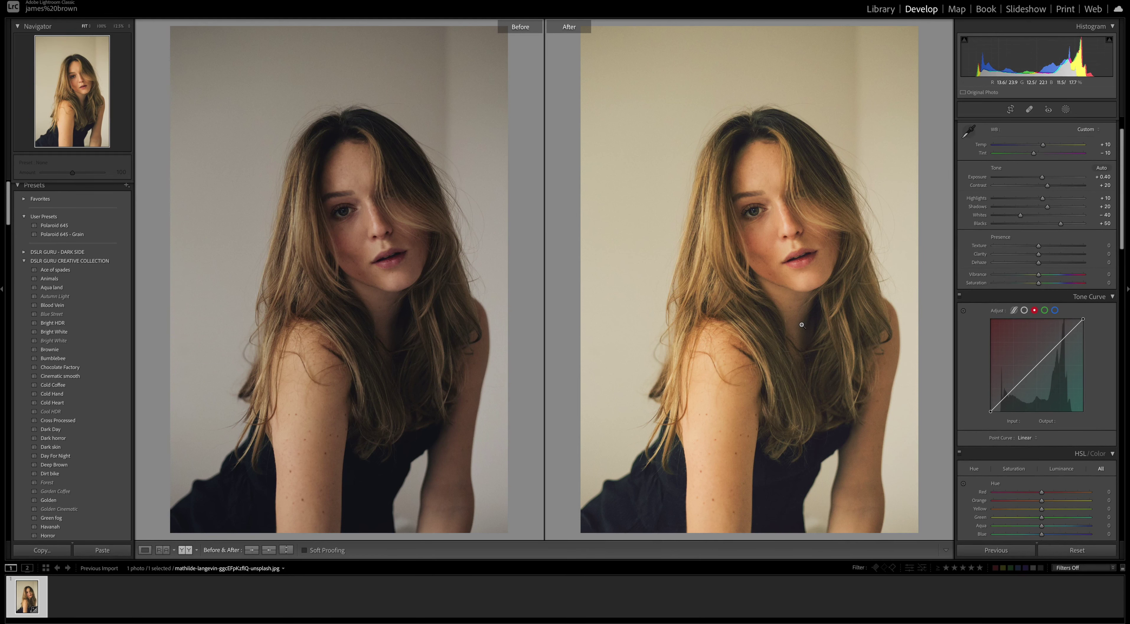
key("y")
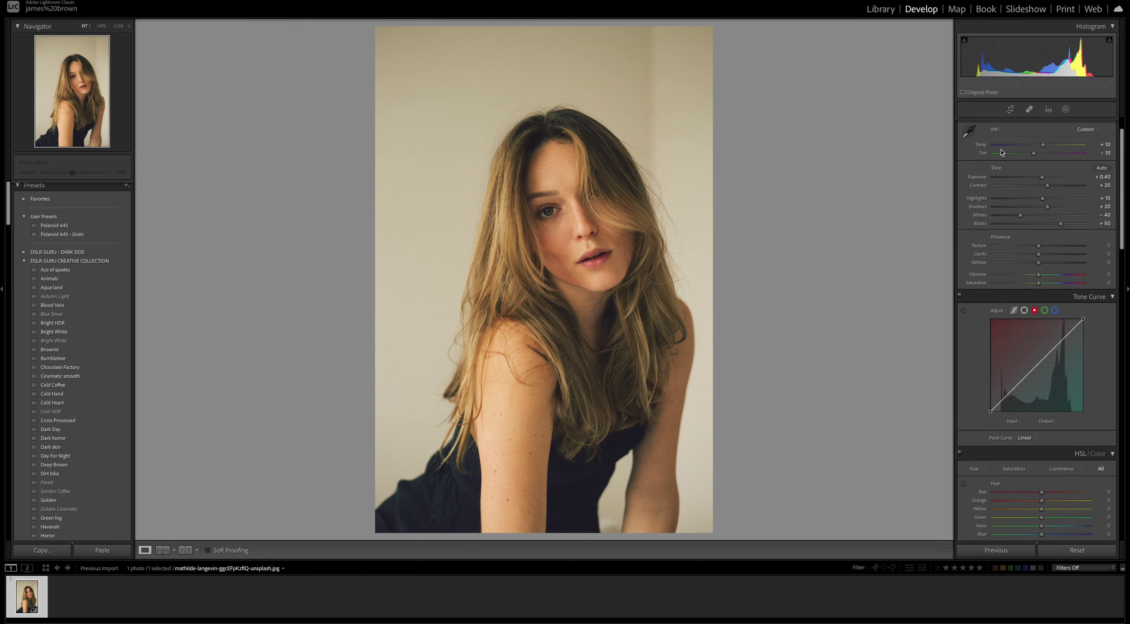
left_click_drag(1040, 247, 1045, 258)
left_click_drag(1038, 283, 1031, 285)
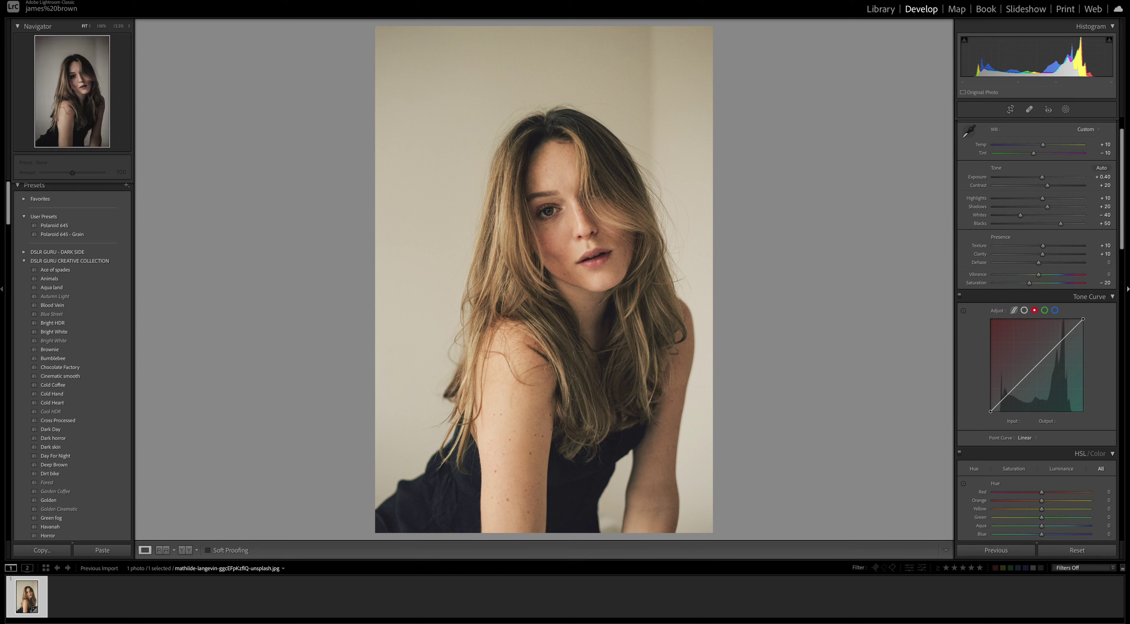
On the RGB point curve, dip the midtones, lower the white point and lift the black point.
scroll(1060, 213, "down", 4)
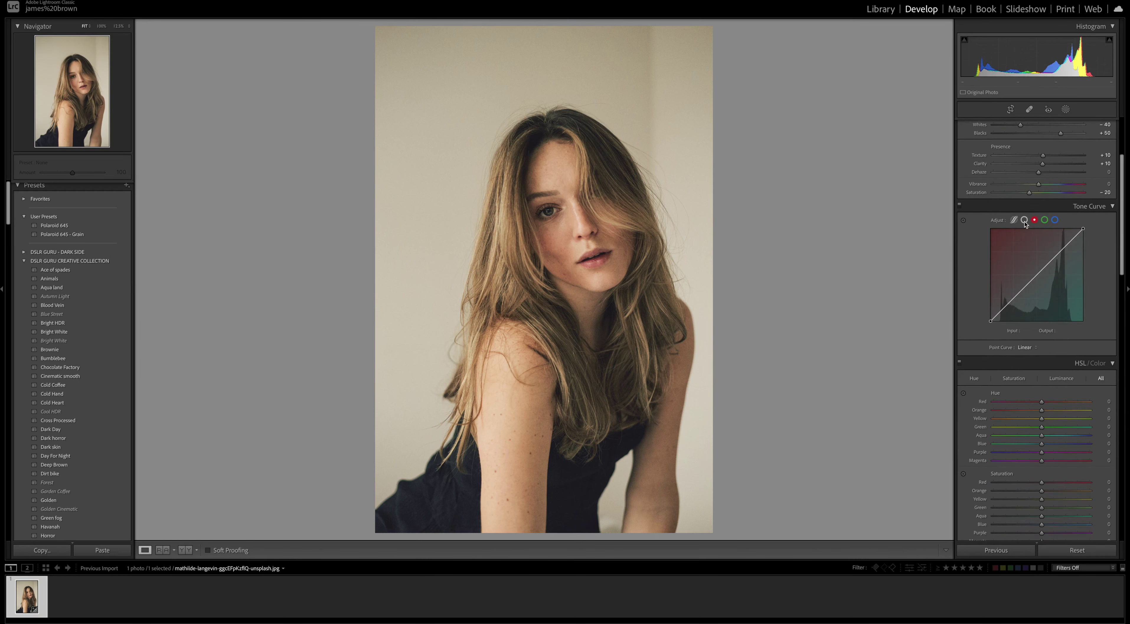
left_click(1024, 220)
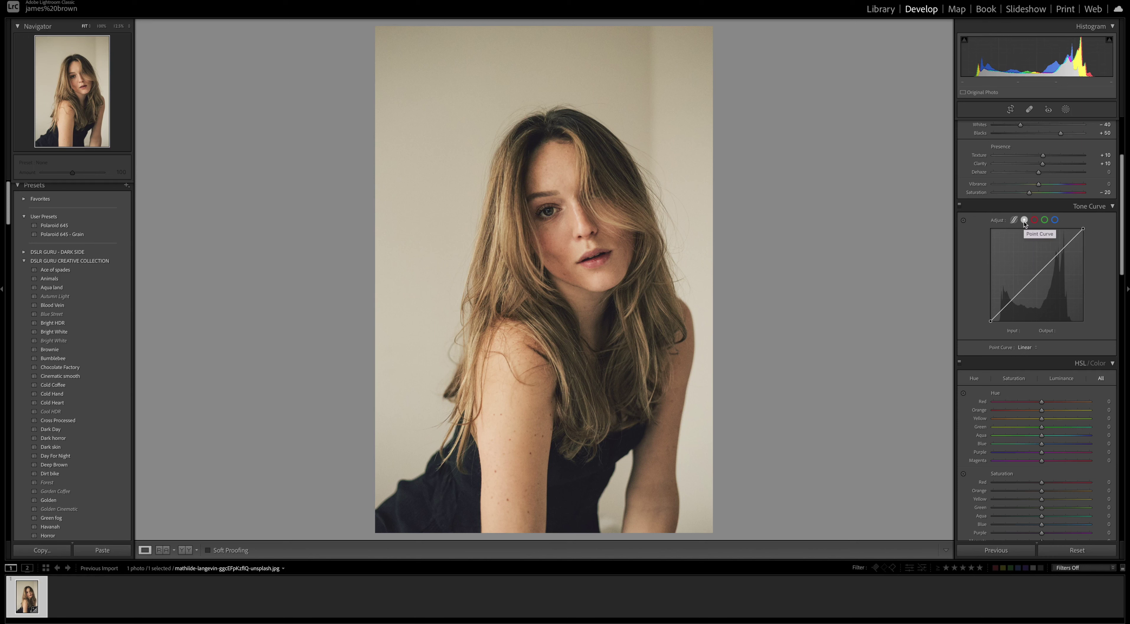
left_click(1037, 275)
left_click_drag(1037, 274, 1041, 280)
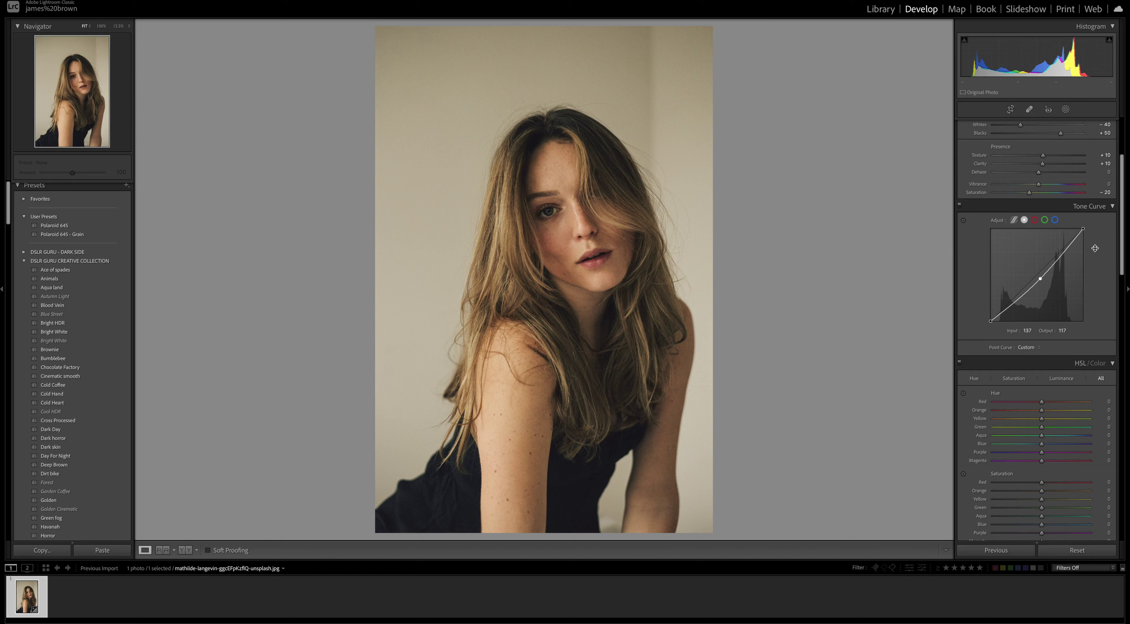
left_click_drag(1084, 228, 1090, 240)
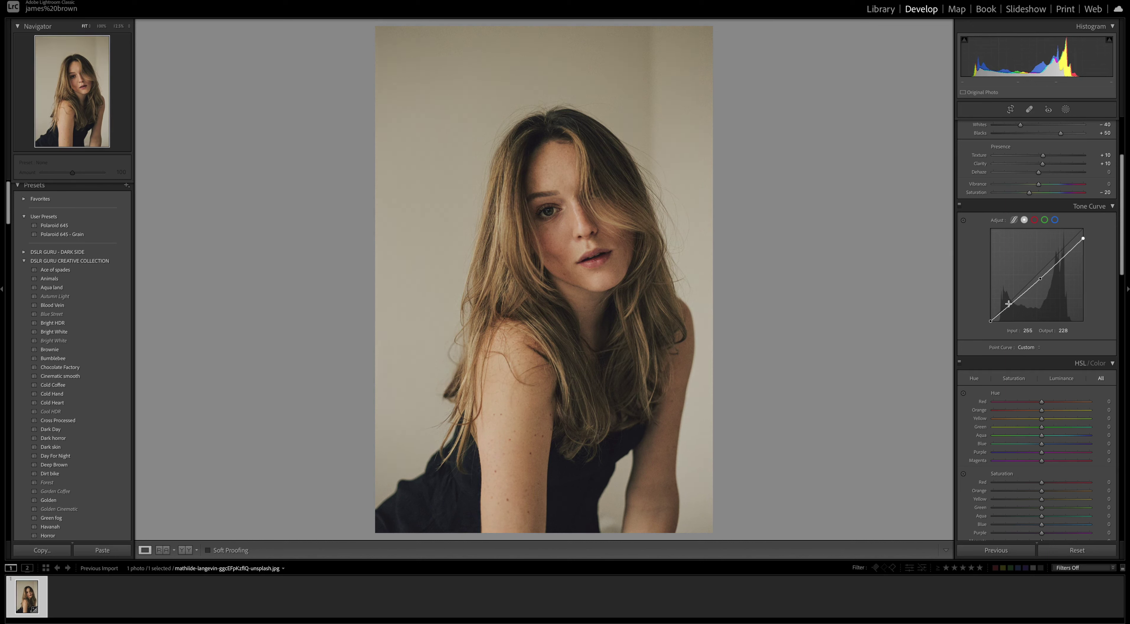
left_click_drag(1008, 308, 1014, 299)
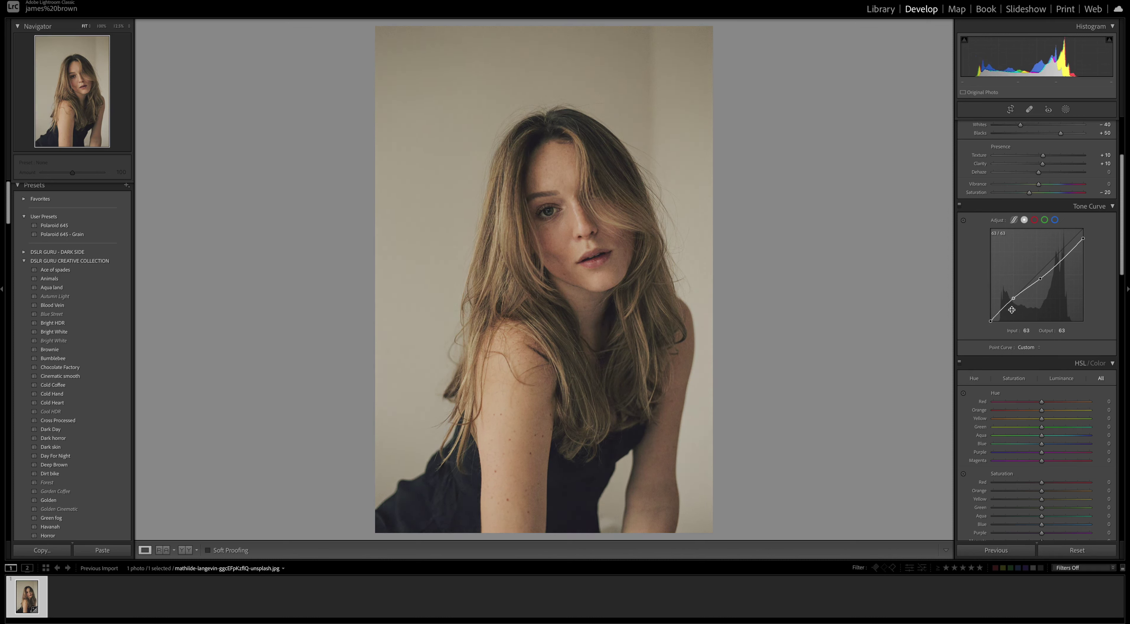
left_click(992, 322)
left_click_drag(992, 323, 1016, 302)
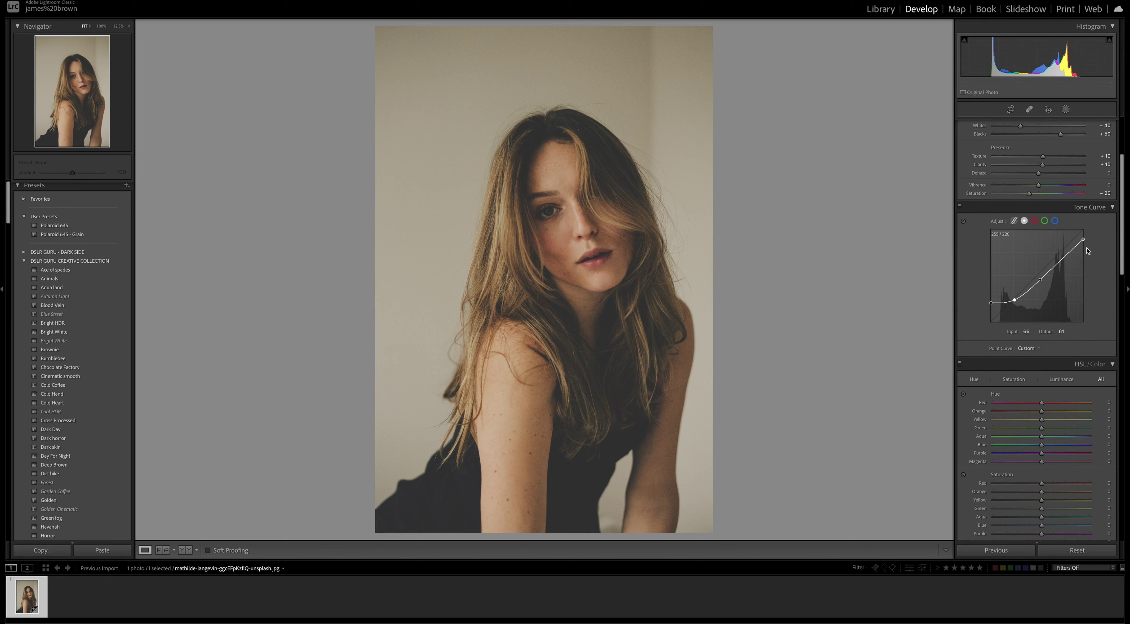
Compare the Tone Curve on and off, then shape the red channel curve with midpoint and shadow adjustments.
left_click(960, 206)
left_click(960, 207)
left_click(960, 207)
left_click(960, 206)
left_click(1034, 220)
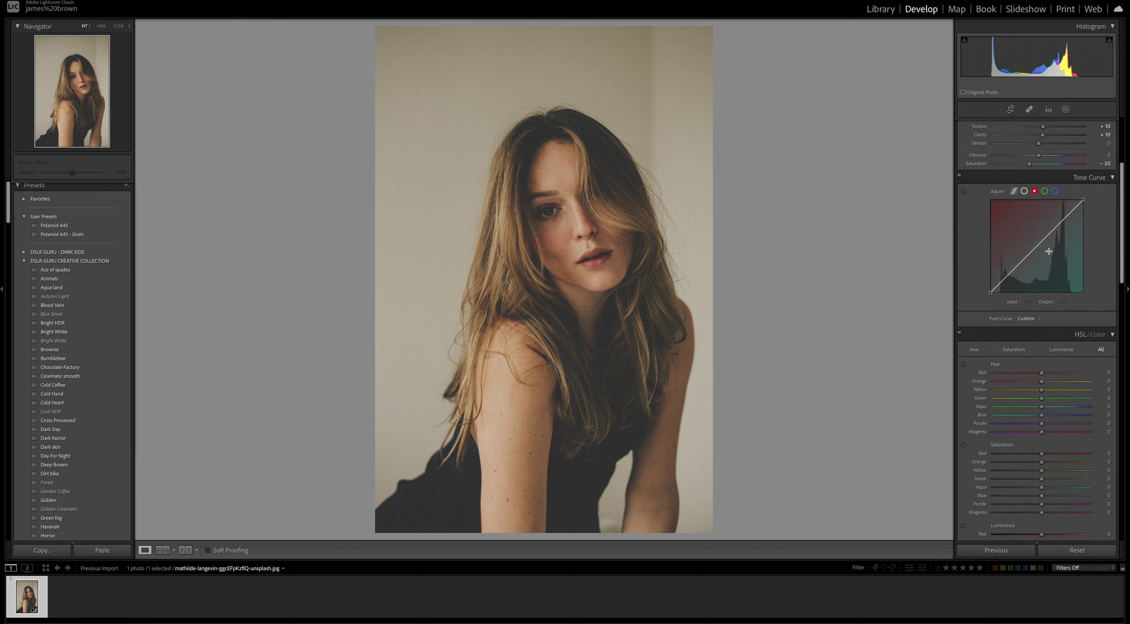
left_click_drag(1036, 246, 1015, 276)
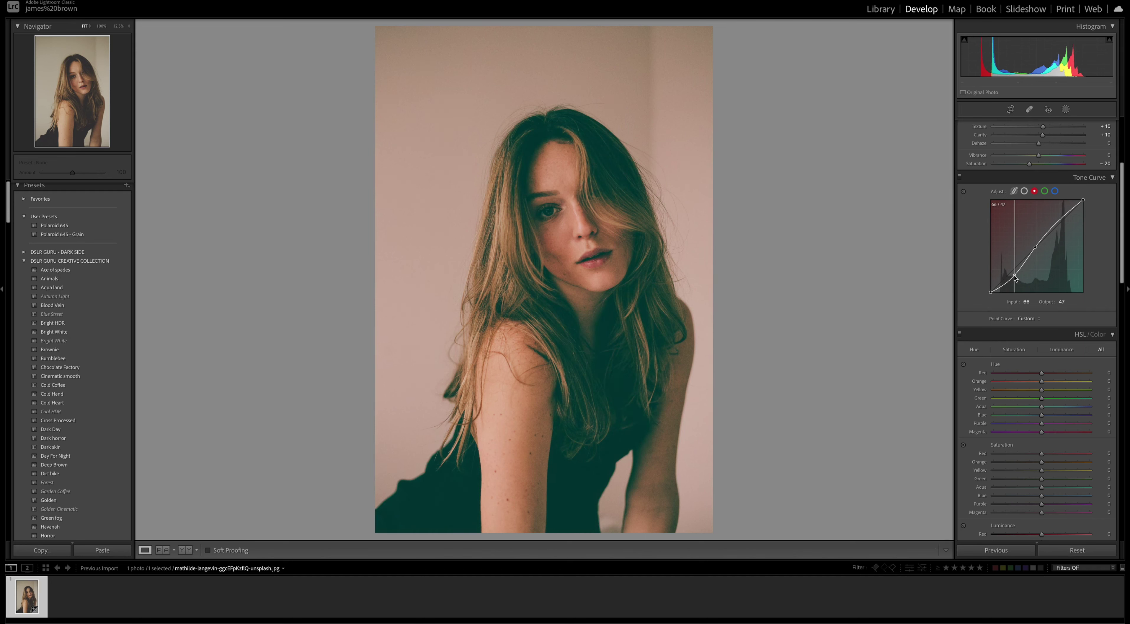
left_click_drag(1003, 283, 1003, 289)
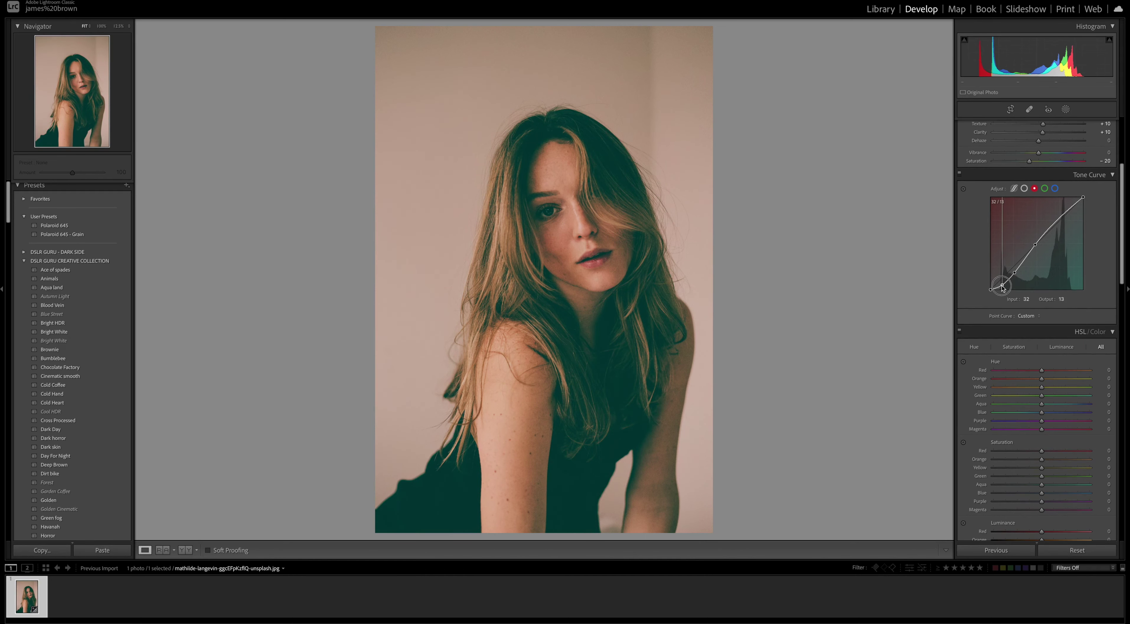
left_click_drag(1003, 288, 1014, 273)
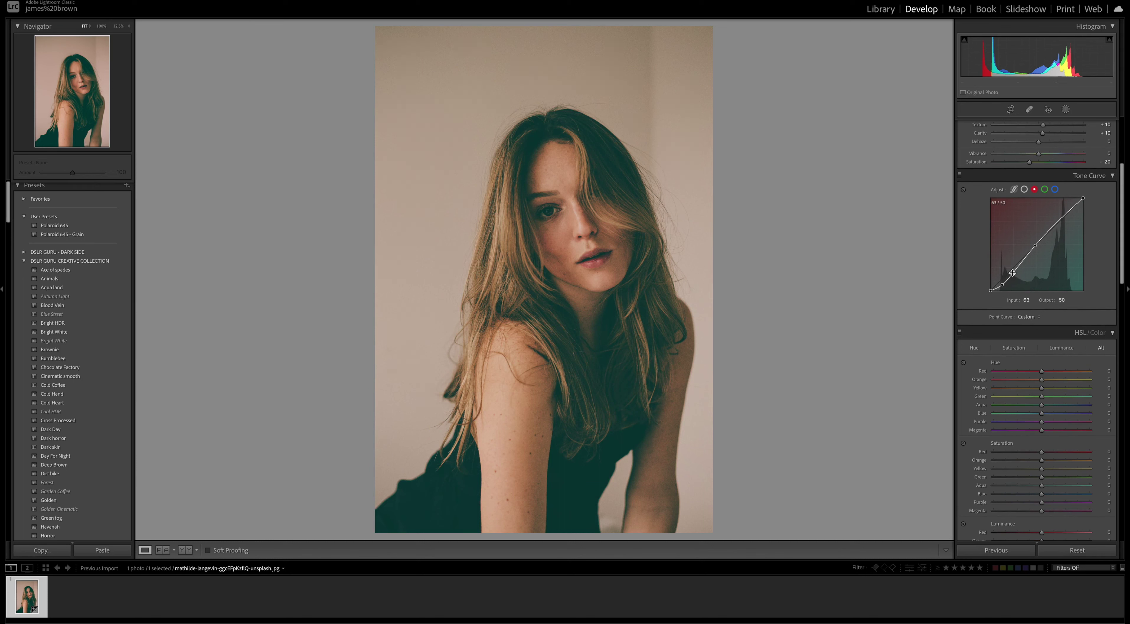
Copy the red channel curve settings and paste them onto the Green and Blue channels.
right_click(1030, 224)
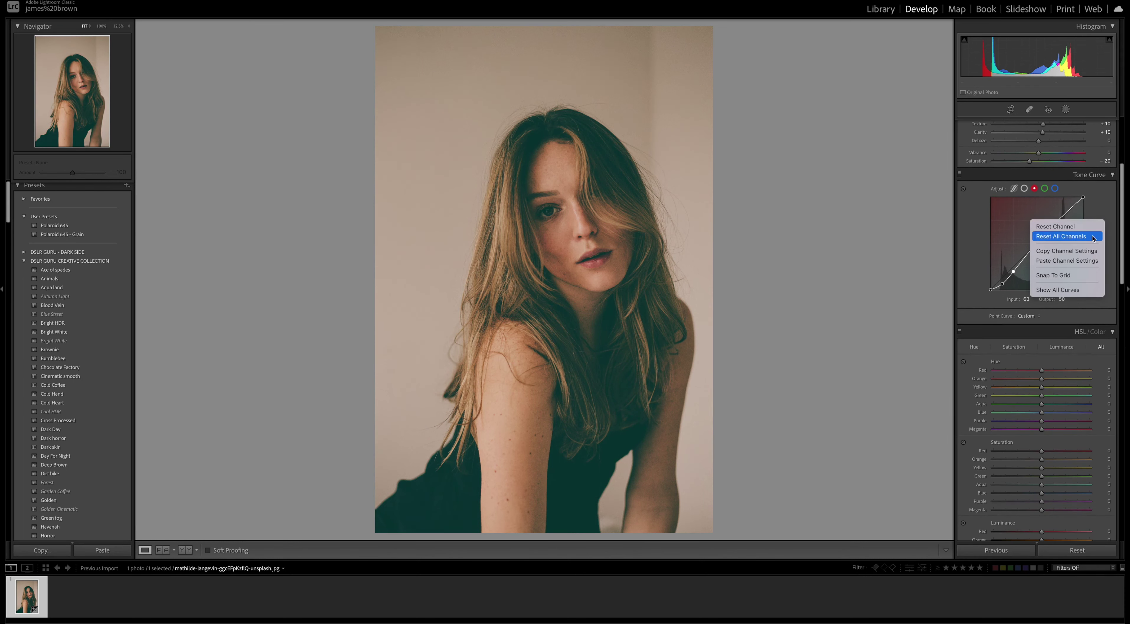
left_click(1071, 251)
left_click(1045, 188)
right_click(1025, 224)
left_click(1062, 264)
left_click(1056, 188)
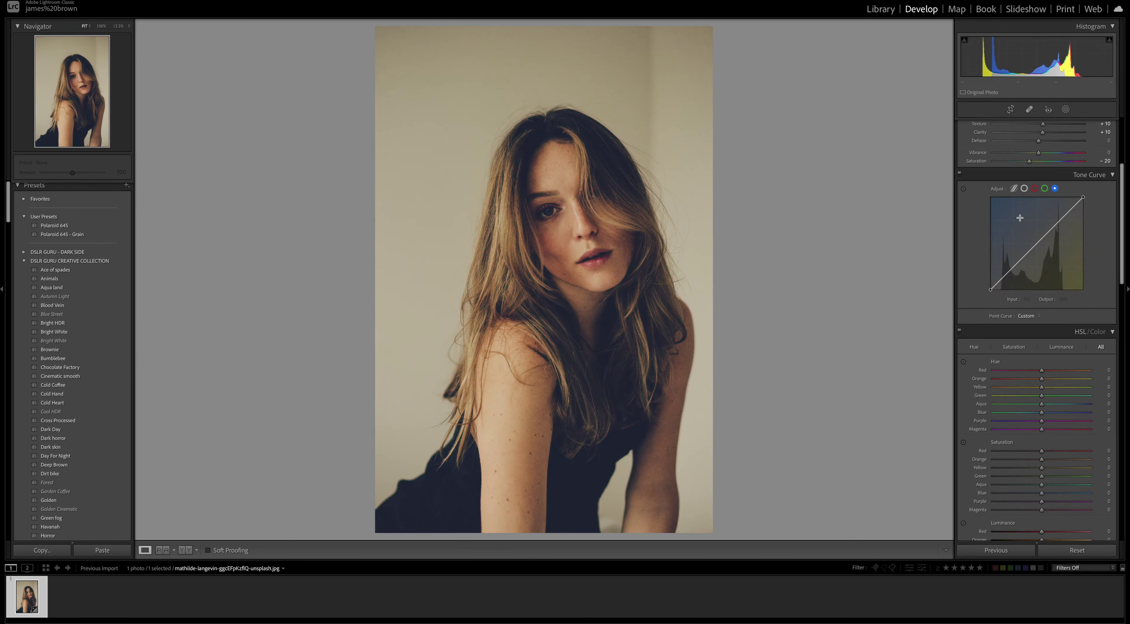
right_click(1020, 217)
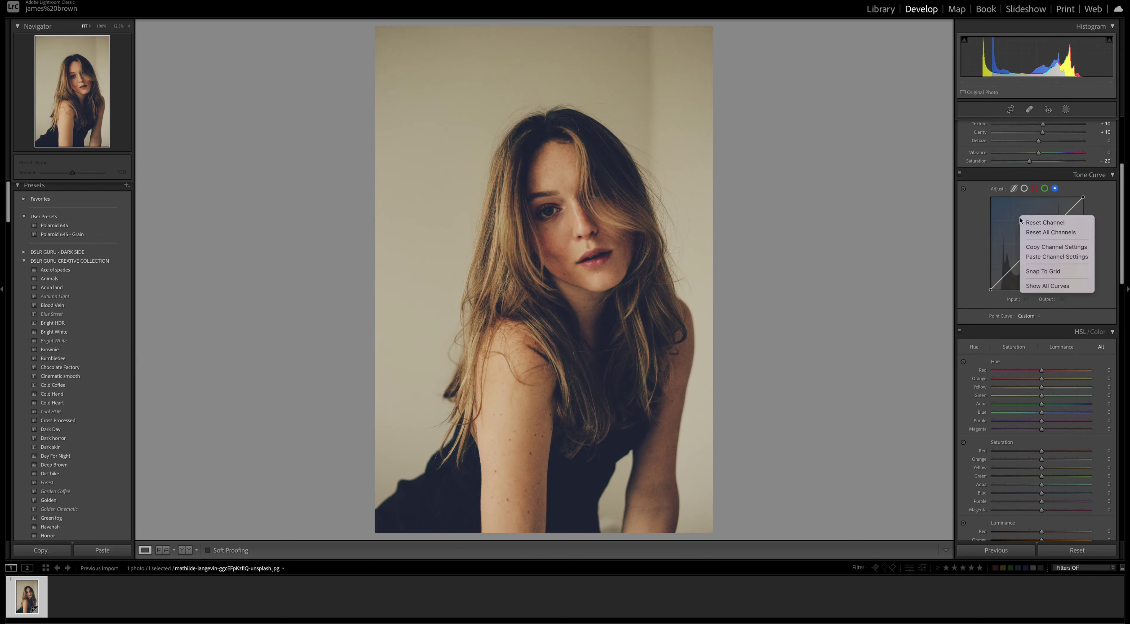
left_click(1046, 257)
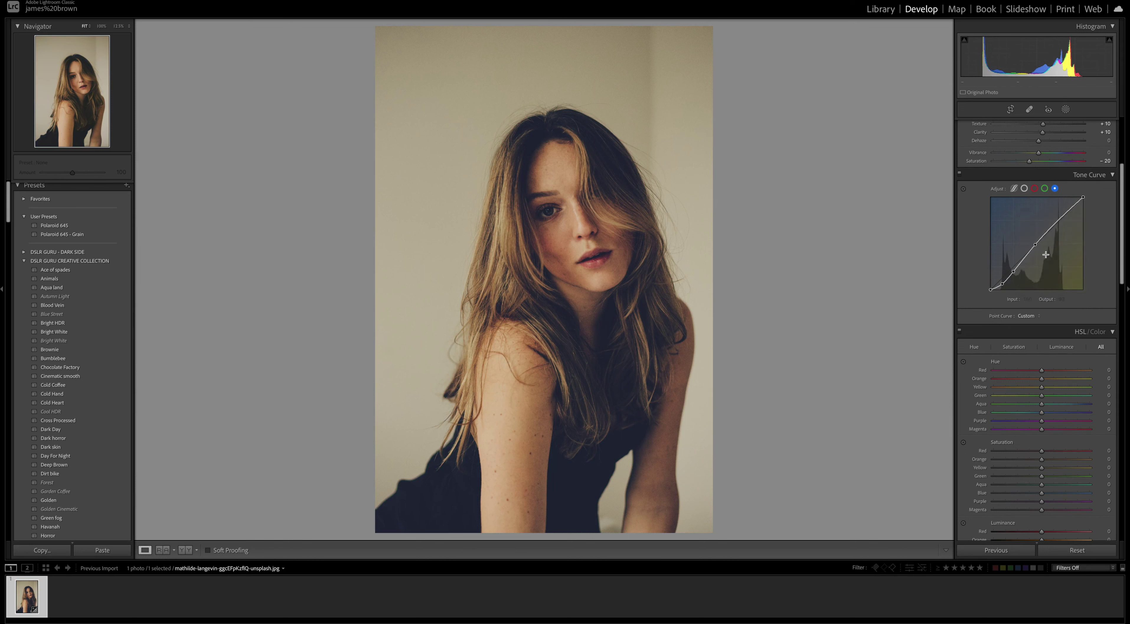
Toggle the Tone Curve panel off and on to compare the result.
left_click(960, 176)
left_click(961, 176)
left_click(960, 176)
left_click(960, 175)
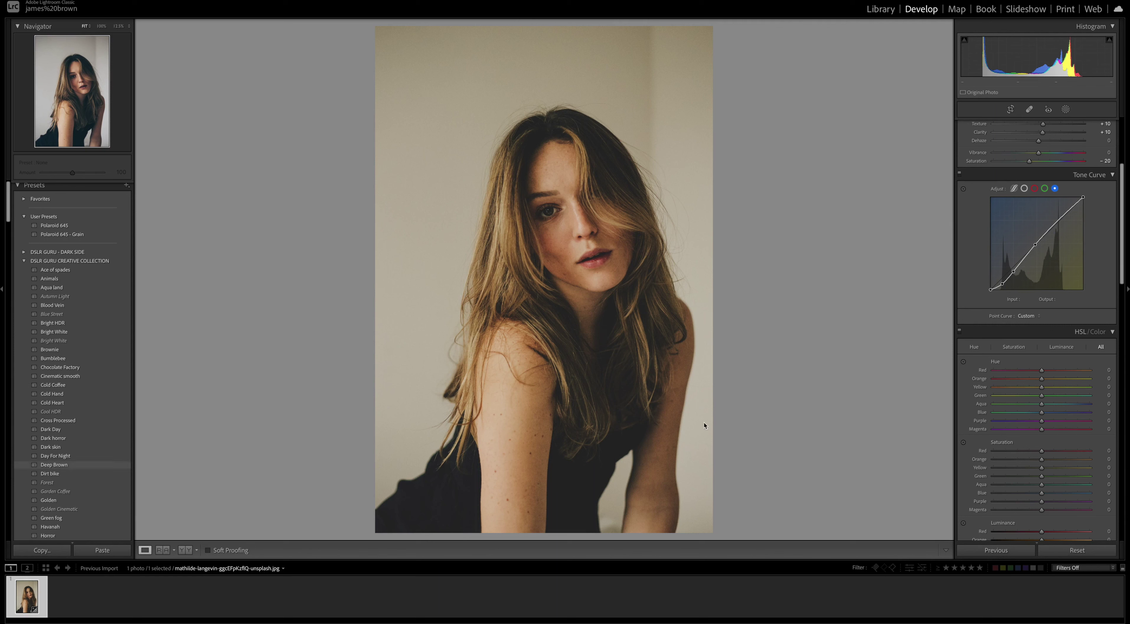
Shift HSL hues: Red −10, Green, Aqua, Purple and Magenta −50, Blue −51.
scroll(1041, 378, "down", 2)
scroll(1041, 378, "down", 1)
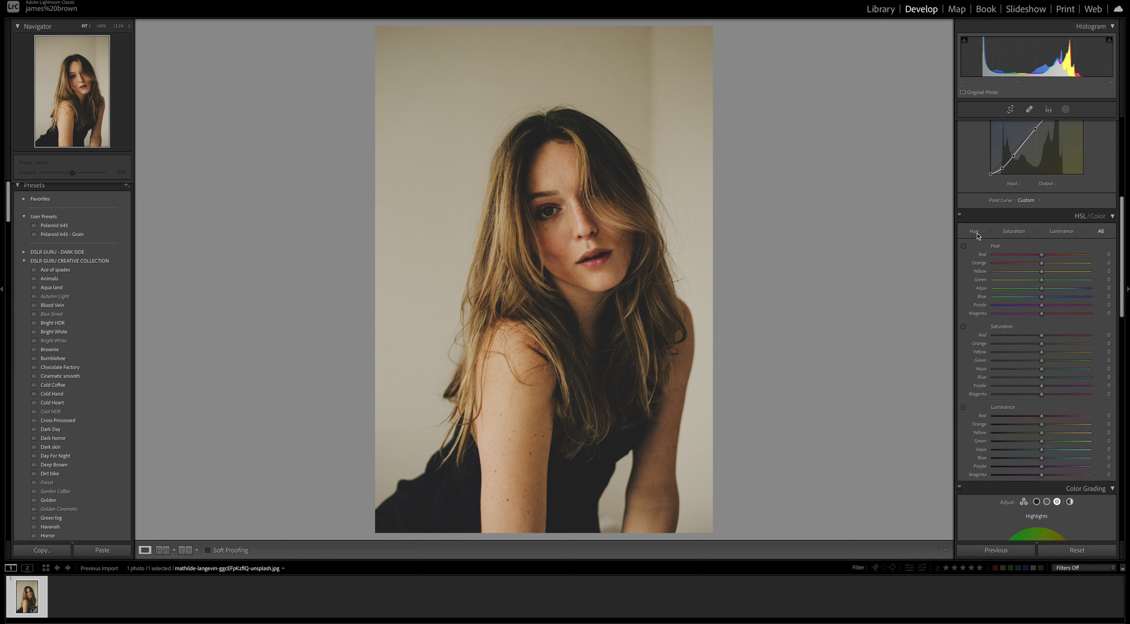
left_click_drag(1041, 255, 1039, 258)
left_click_drag(1044, 282, 1020, 289)
left_click_drag(1021, 290, 1017, 305)
left_click(1015, 297)
left_click(1018, 305)
left_click(1018, 313)
Set HSL Saturation Orange −20, Yellow −70 and Luminance Orange −11, Yellow −32.
scroll(1004, 289, "down", 3)
scroll(1006, 293, "down", 2)
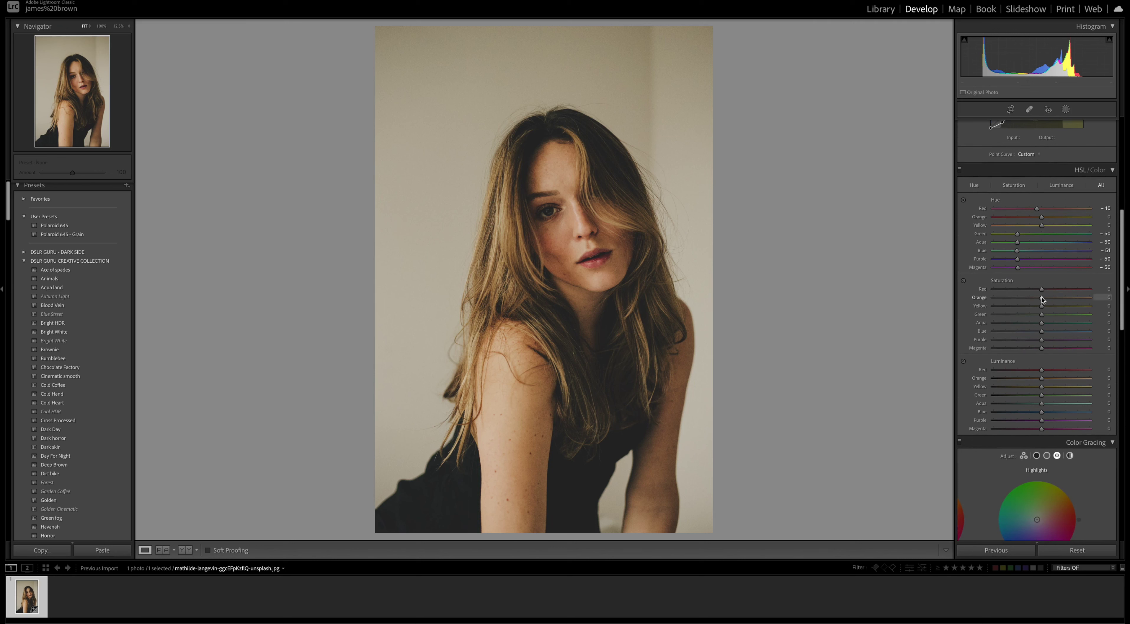
left_click_drag(1043, 300, 1008, 308)
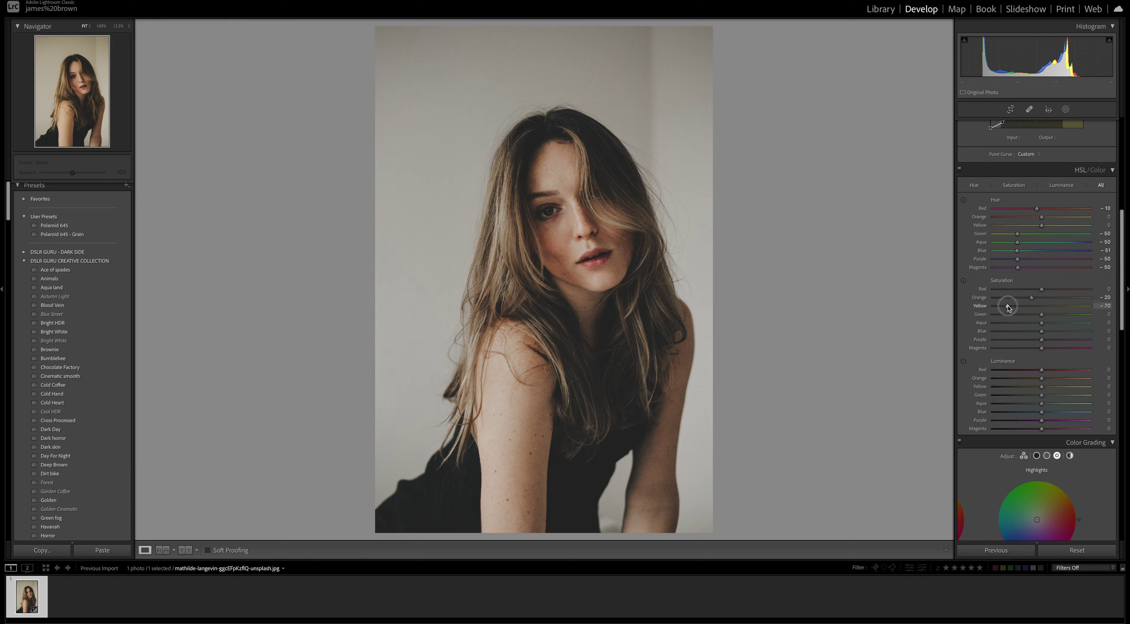
left_click_drag(1008, 308, 1008, 308)
scroll(1010, 308, "down", 1)
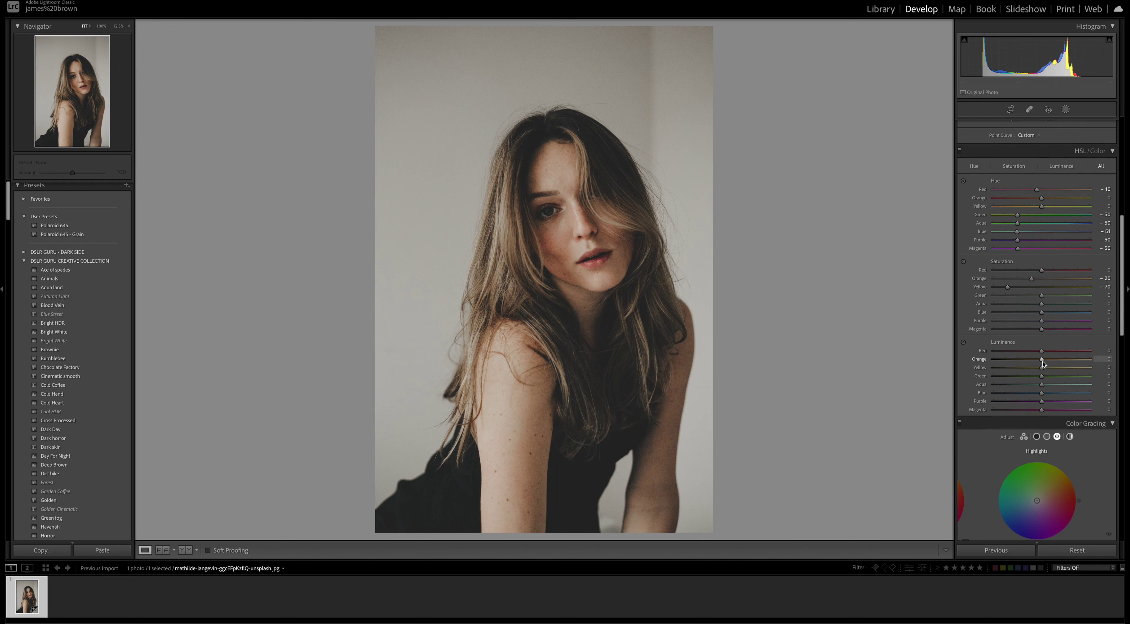
left_click_drag(1043, 362, 1027, 371)
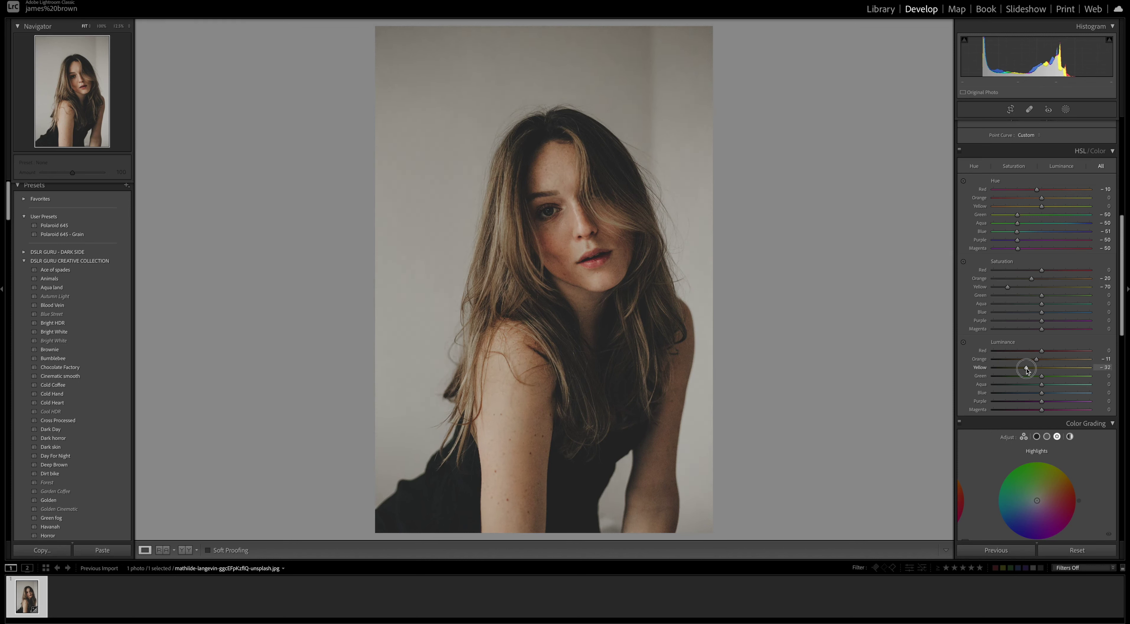
left_click_drag(1027, 371, 1027, 371)
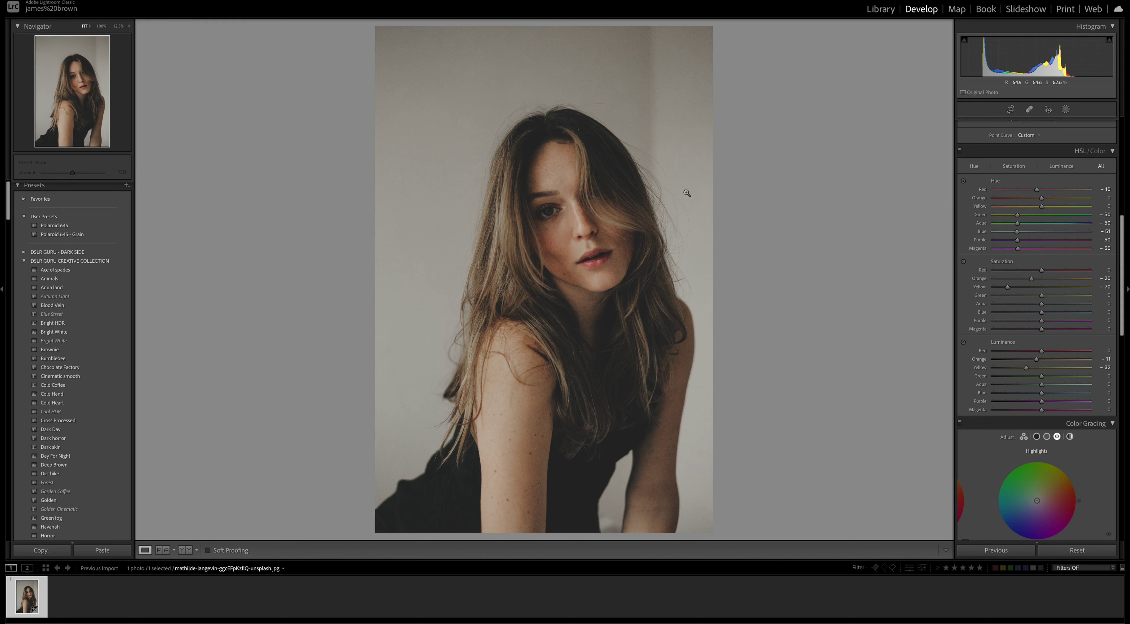
Toggle the HSL adjustments off and on to compare before and after.
left_click(960, 150)
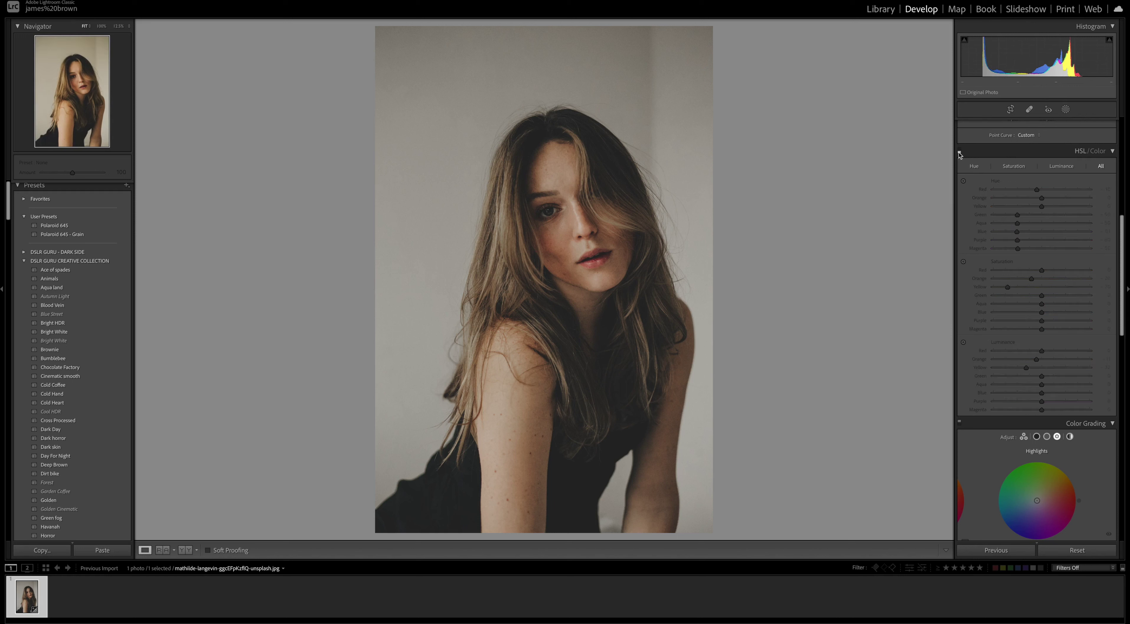
left_click(959, 151)
left_click(959, 150)
scroll(959, 155, "up", 5)
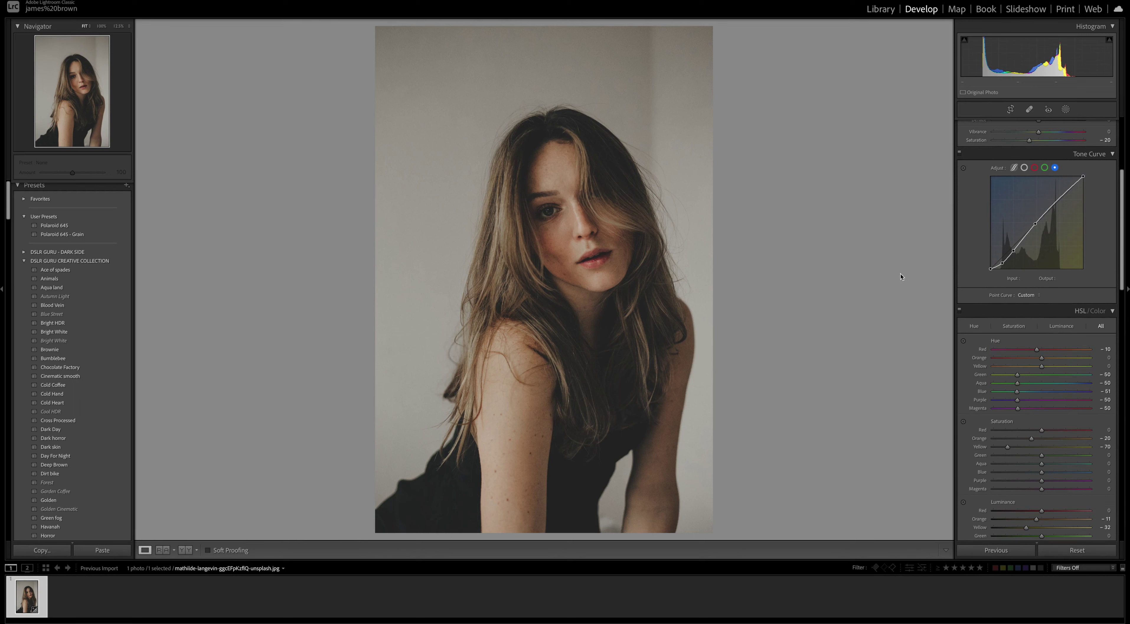
scroll(971, 271, "down", 3)
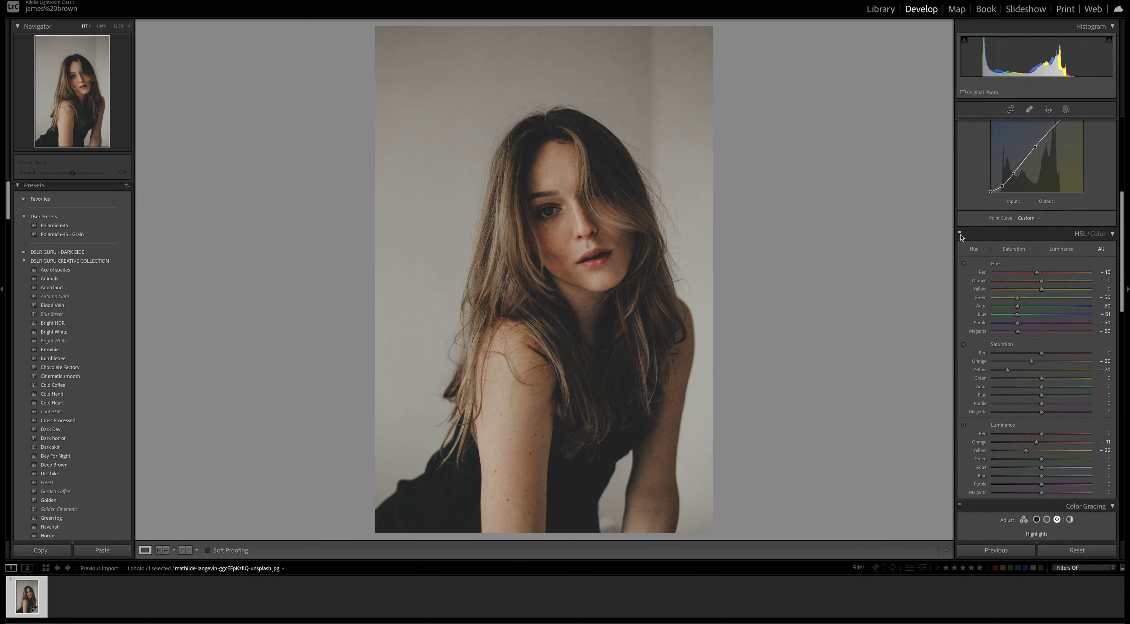
left_click(960, 234)
left_click(960, 235)
Give the Color Grading highlights a cool tint at Hue 220, Saturation 15.
scroll(962, 237, "down", 8)
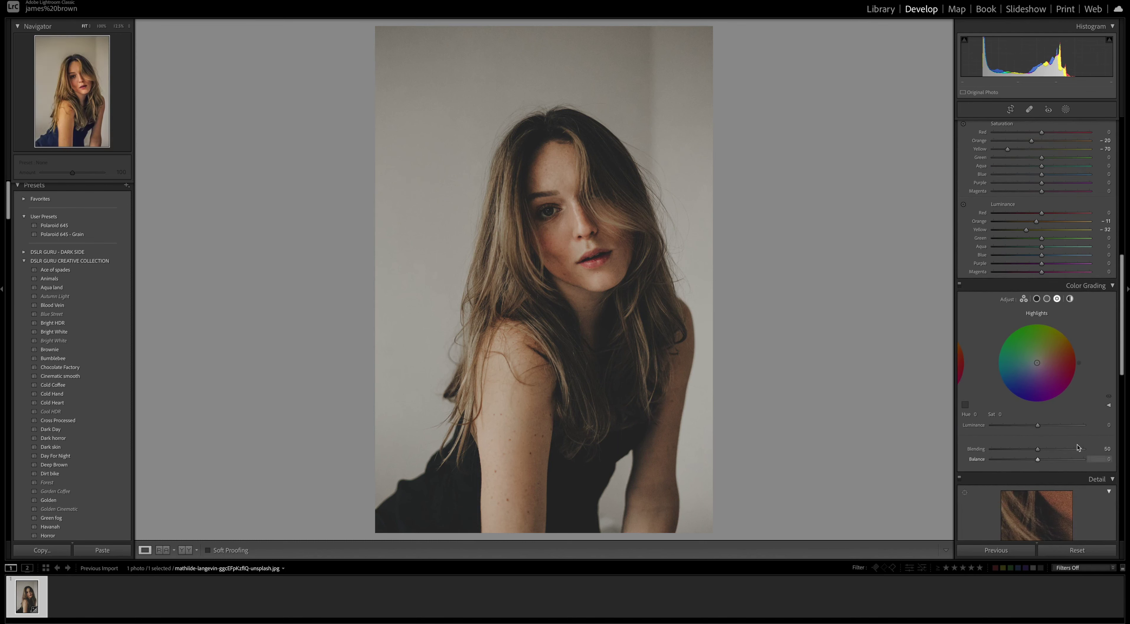
scroll(1034, 208, "down", 4)
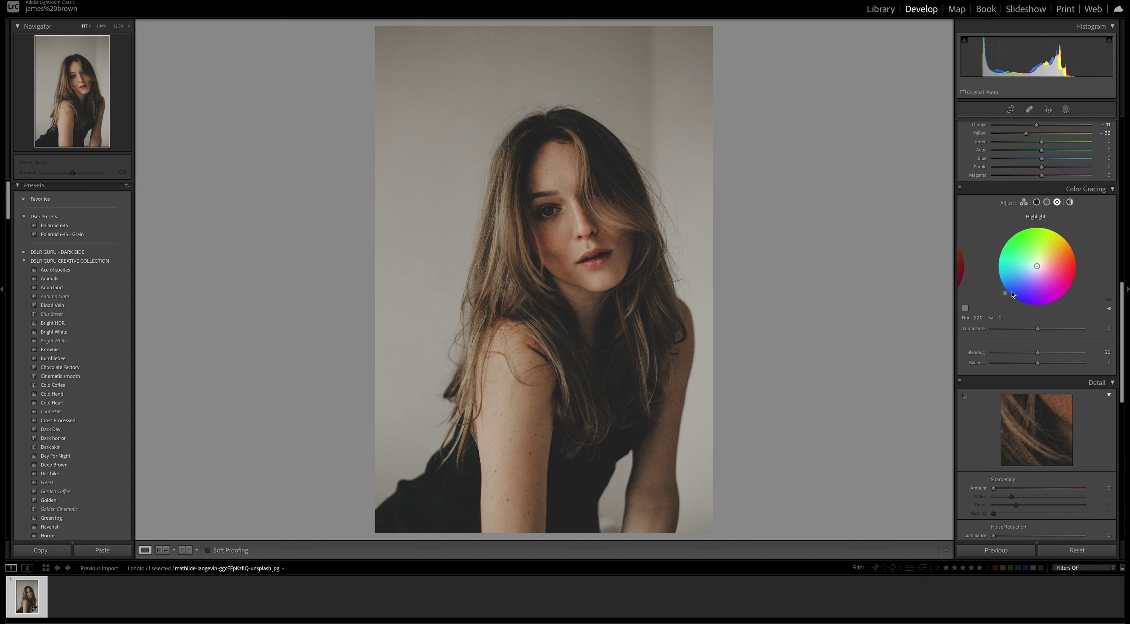
left_click(1001, 317)
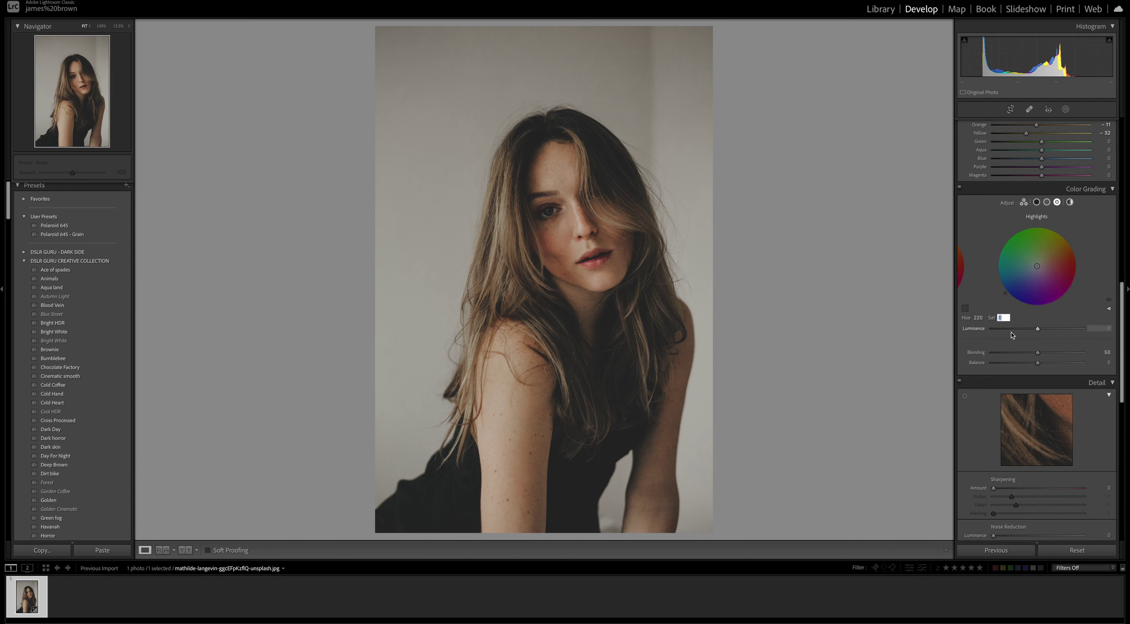
type("15")
Tint the Color Grading shadows orange at Hue 20 with Saturation 10.
left_click(1037, 202)
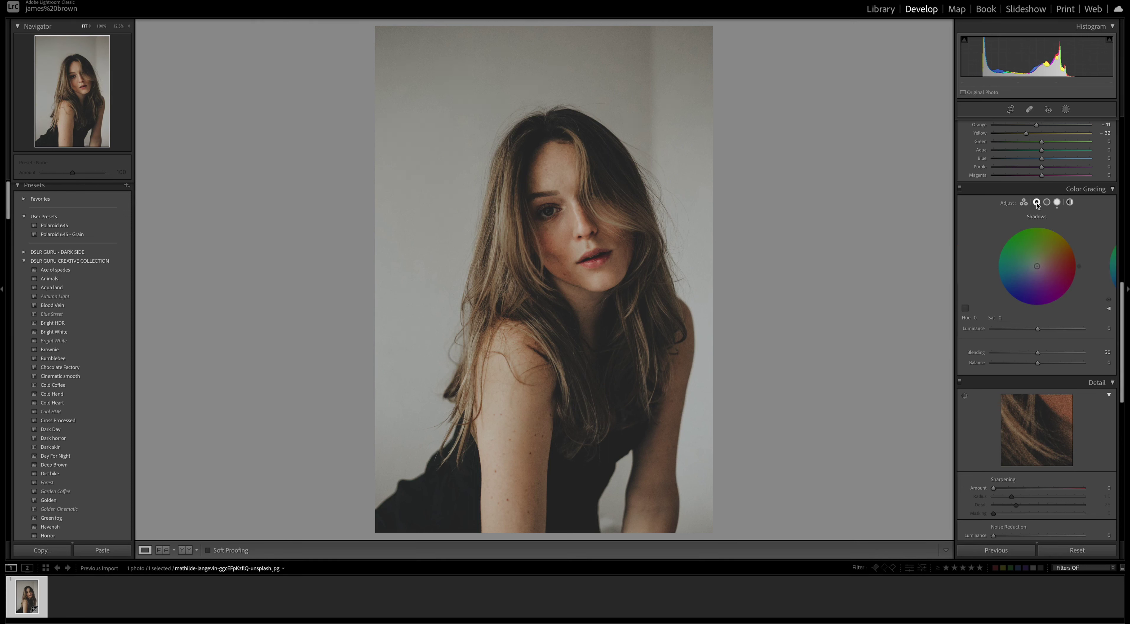
left_click_drag(1087, 266, 1072, 243)
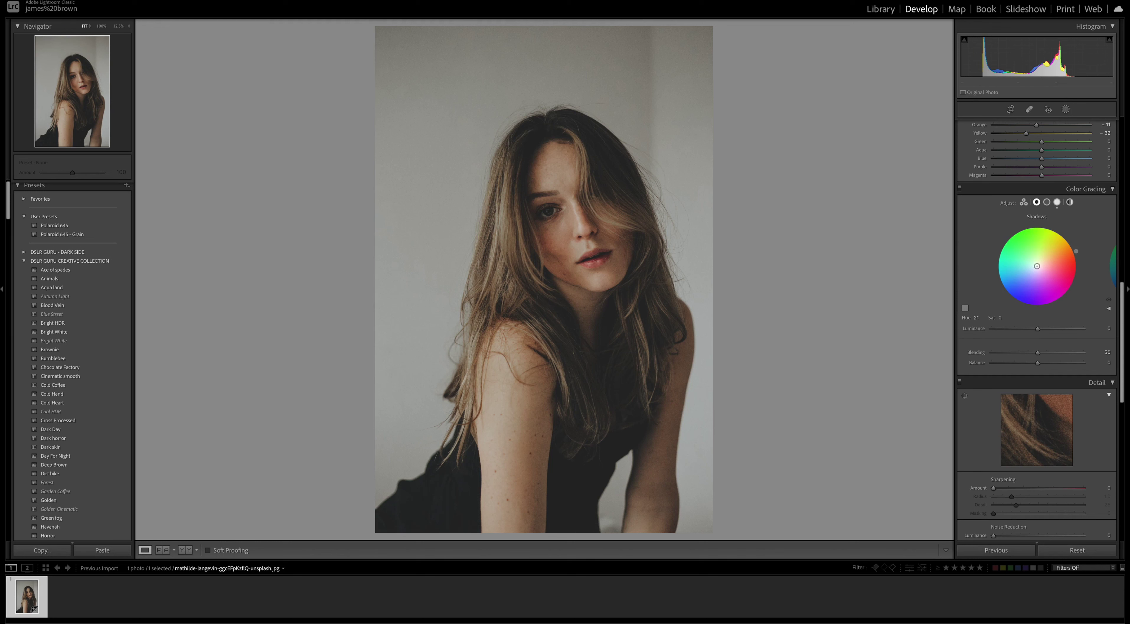
left_click(1001, 318)
type("10")
key("BackSpace")
key("BackSpace")
type("10")
key("BackSpace")
key("BackSpace")
type("10")
key("BackSpace")
key("BackSpace")
type("110")
key("Return")
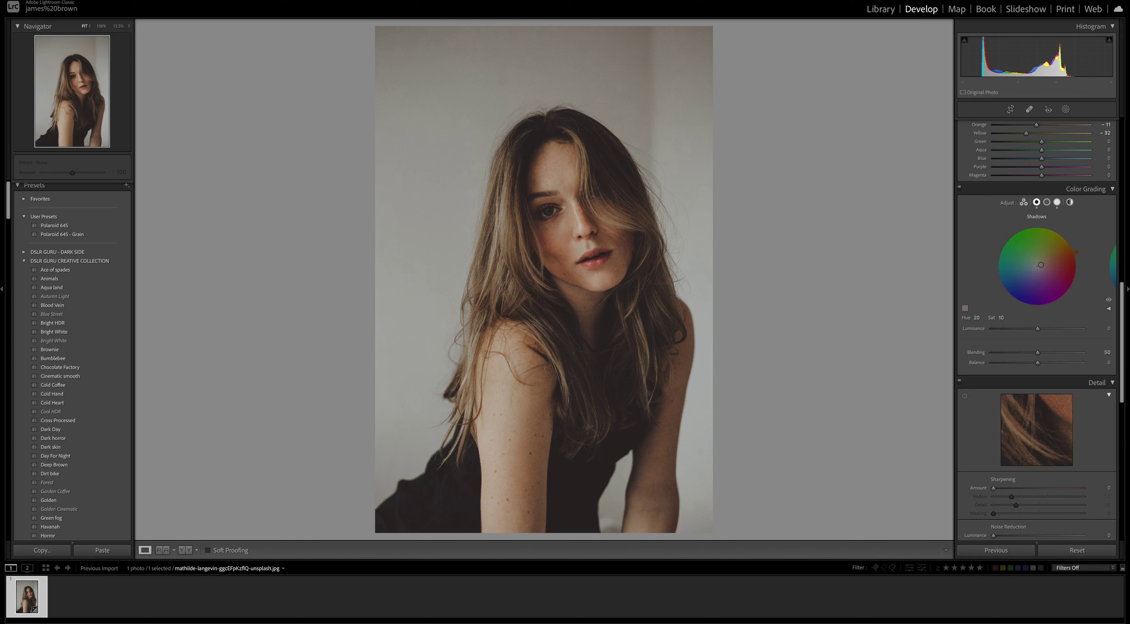
scroll(1039, 266, "down", 3)
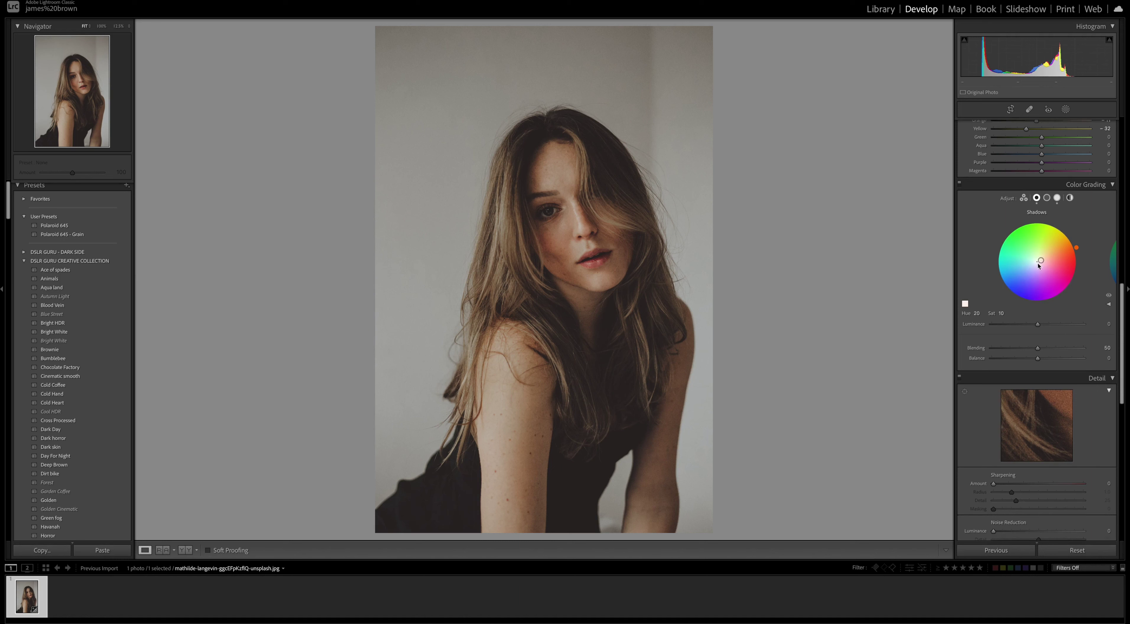
Try Color noise reduction, then return it to 0.
scroll(1039, 266, "down", 9)
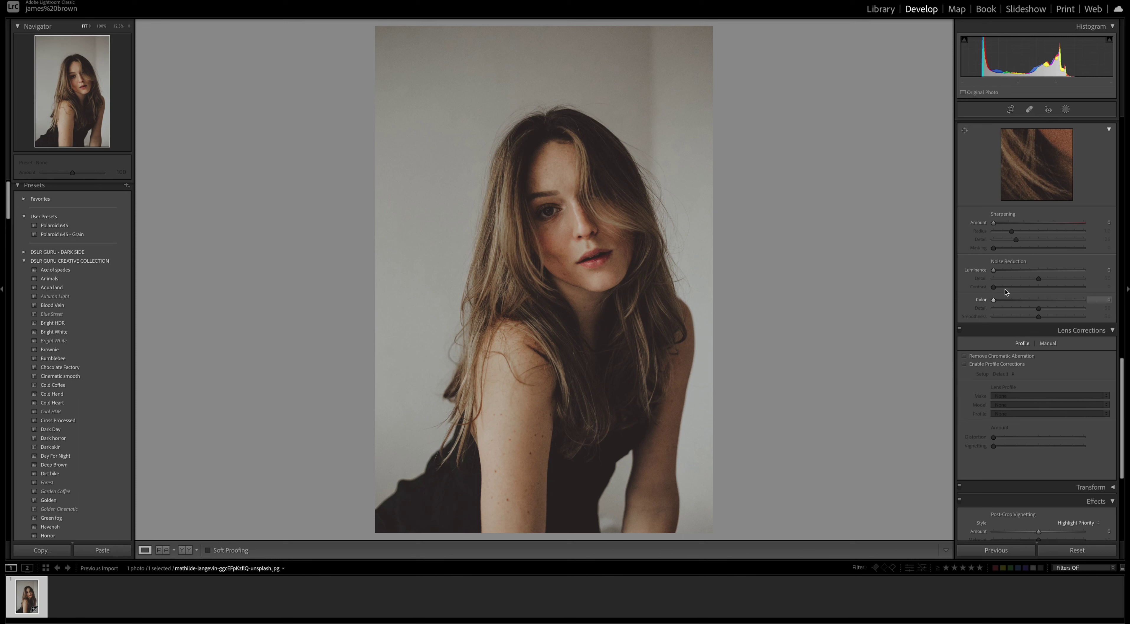
left_click_drag(1003, 302, 1005, 302)
left_click_drag(1004, 302, 993, 302)
Add a light film grain, settling on Grain Amount 16.
scroll(994, 302, "down", 8)
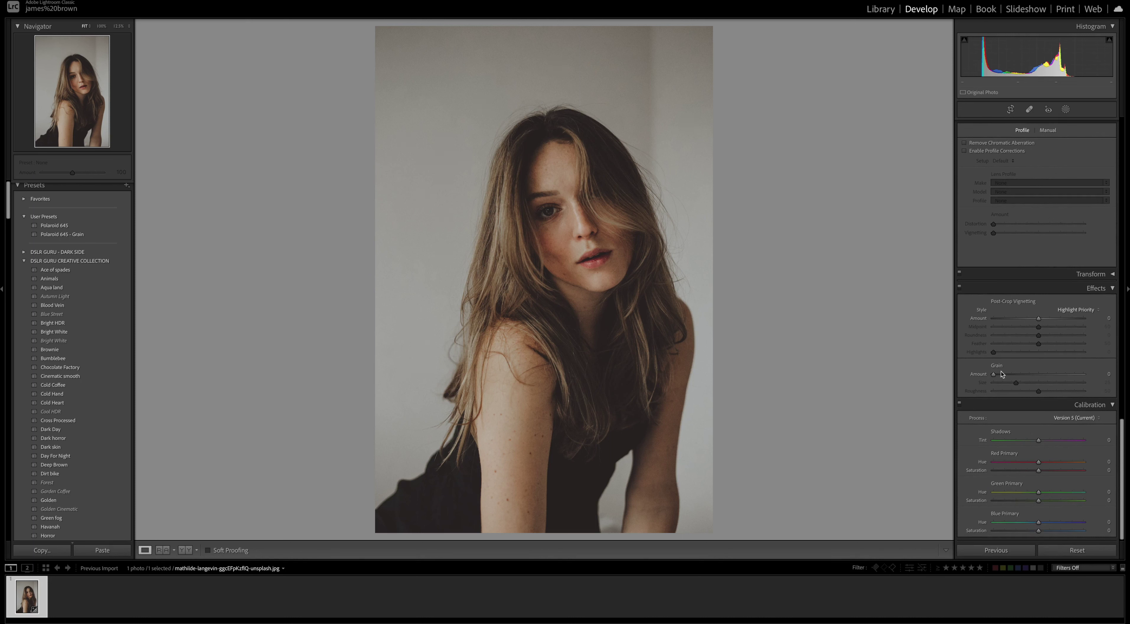
left_click_drag(996, 374, 1020, 379)
left_click_drag(1021, 376, 985, 378)
left_click_drag(995, 375, 1020, 375)
scroll(1081, 285, "up", 5)
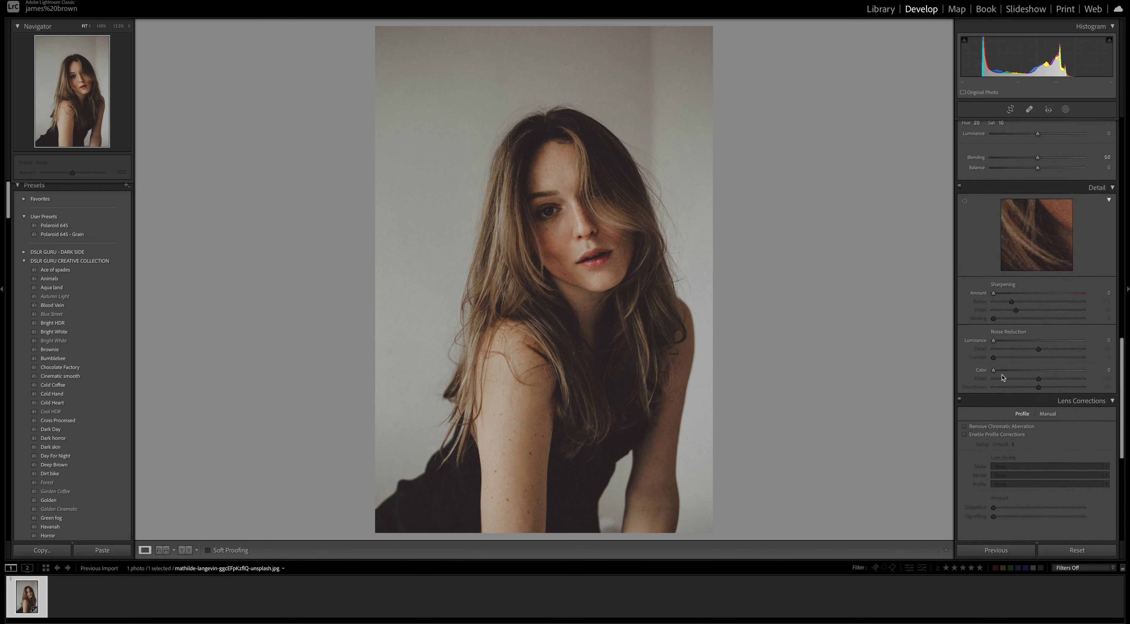
scroll(1071, 292, "up", 10)
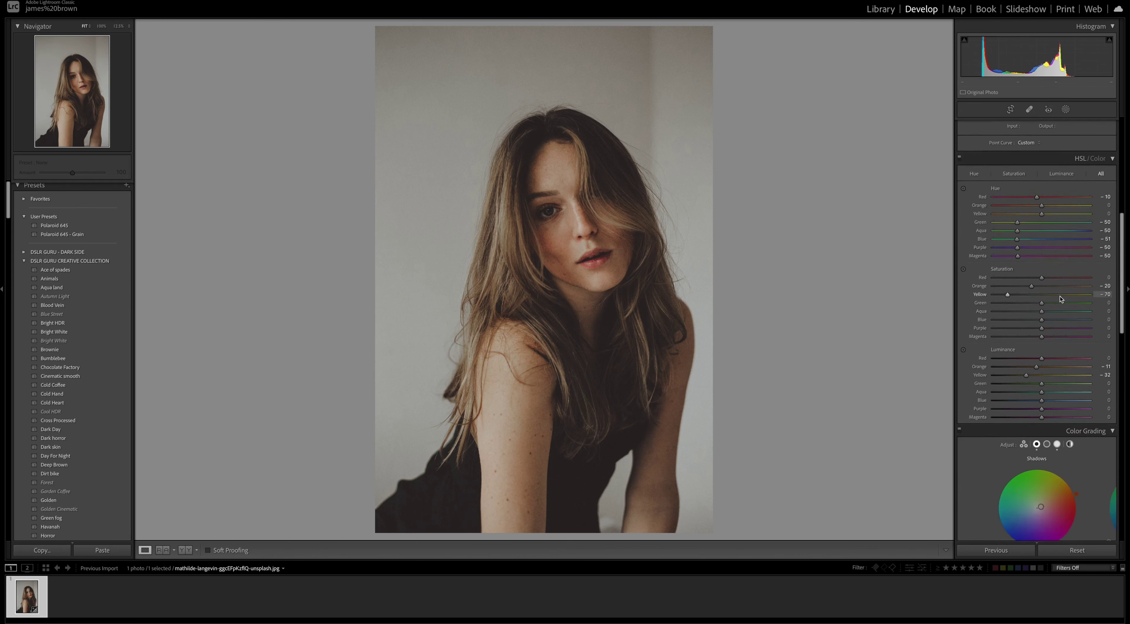
scroll(1061, 298, "up", 1)
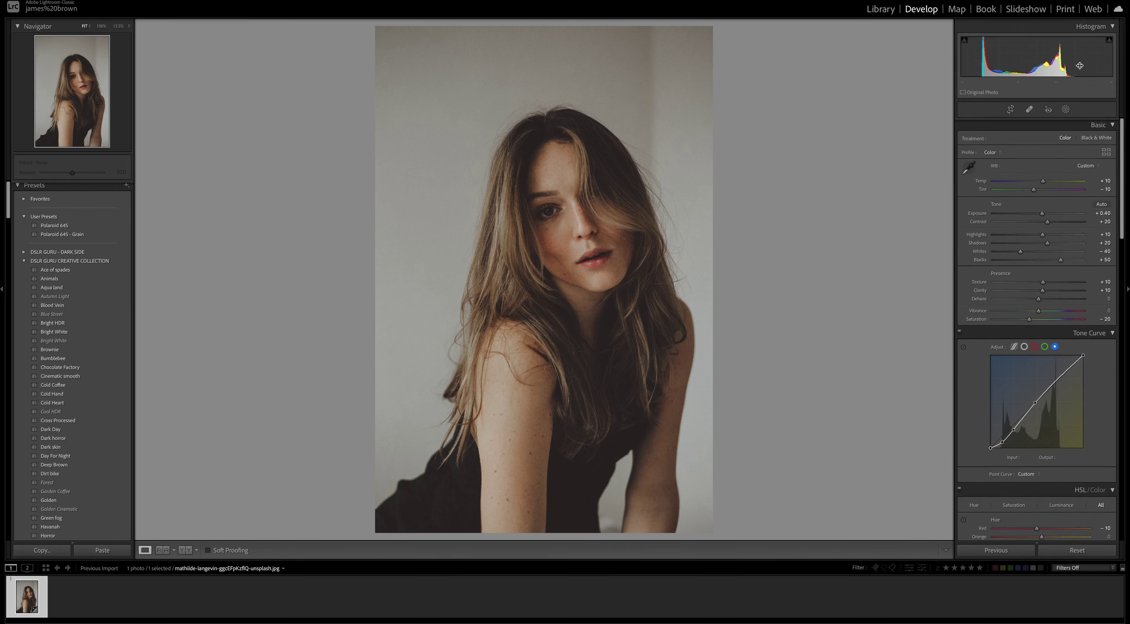
Add a radial gradient mask and shape it into a tilted ellipse over the face.
left_click(1066, 111)
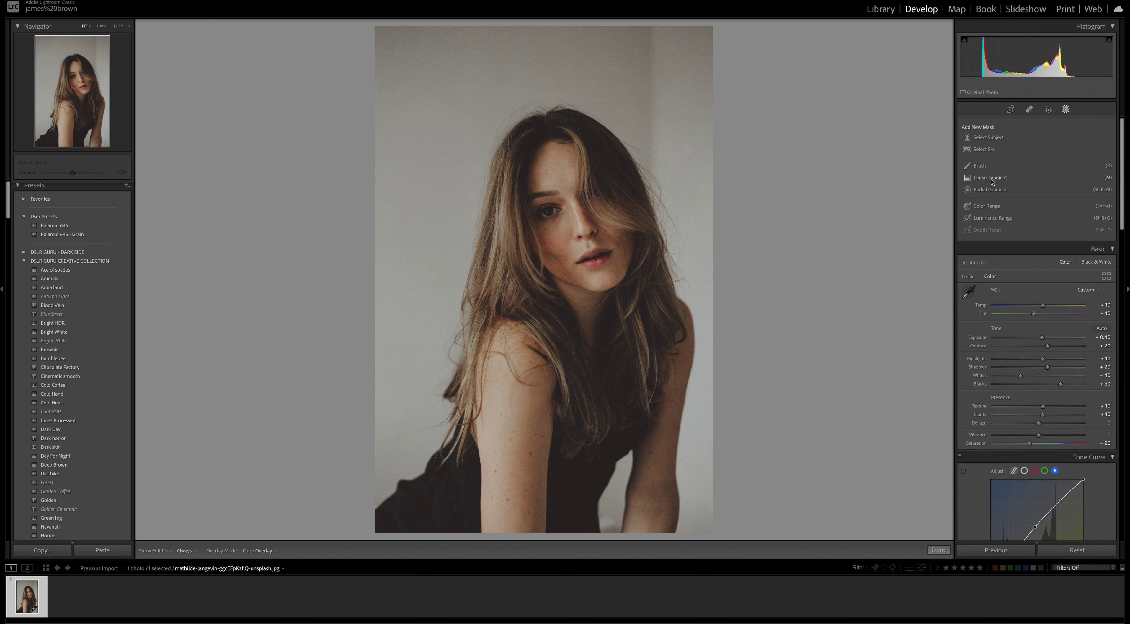
left_click(986, 193)
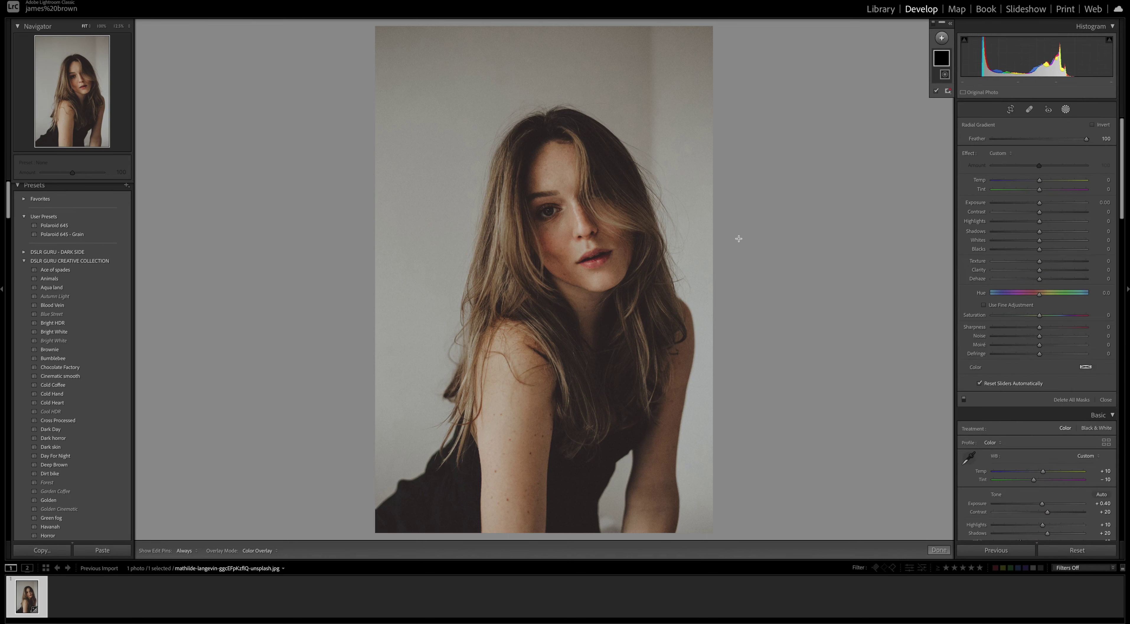
left_click_drag(578, 225, 530, 178)
left_click_drag(577, 224, 563, 213)
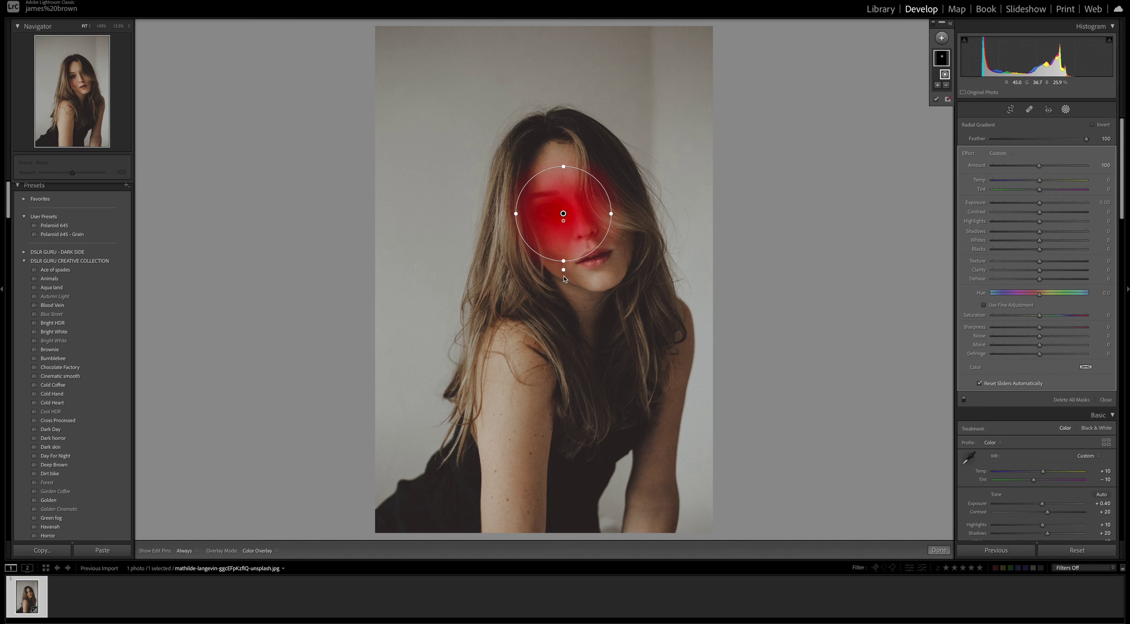
key("shift+w")
left_click(605, 254)
left_click_drag(535, 182, 513, 163)
mouse_move(564, 213)
left_mouse_down()
mouse_move(560, 203)
mouse_move(569, 211)
left_mouse_up()
left_click_drag(621, 273, 611, 270)
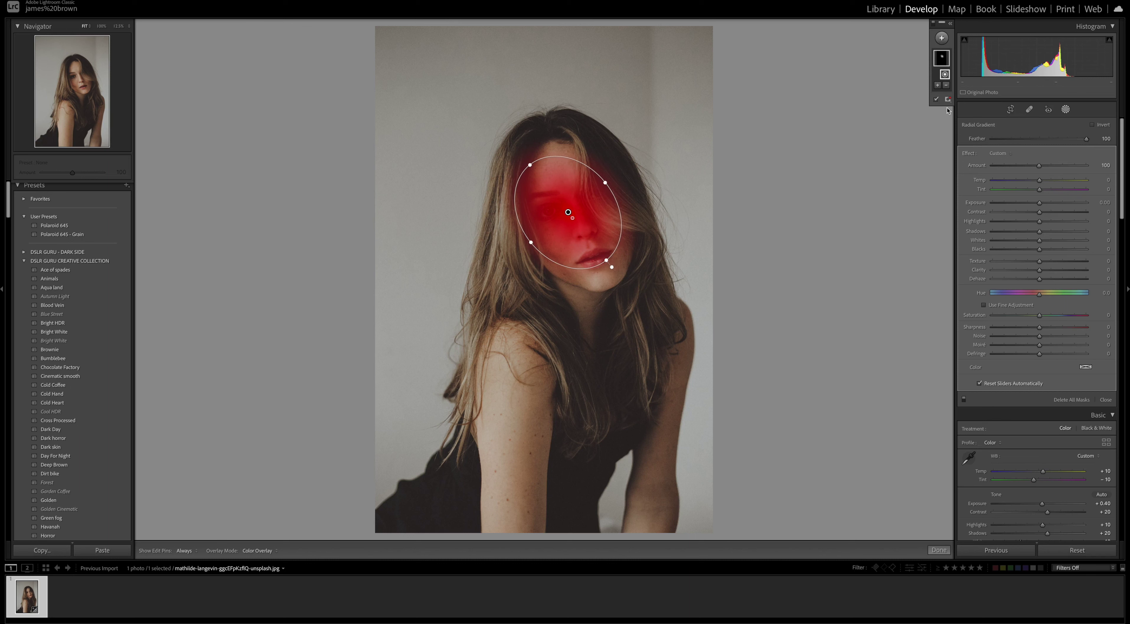
Hide the red mask overlay and brighten the face mask to Exposure 0.47.
left_click(937, 99)
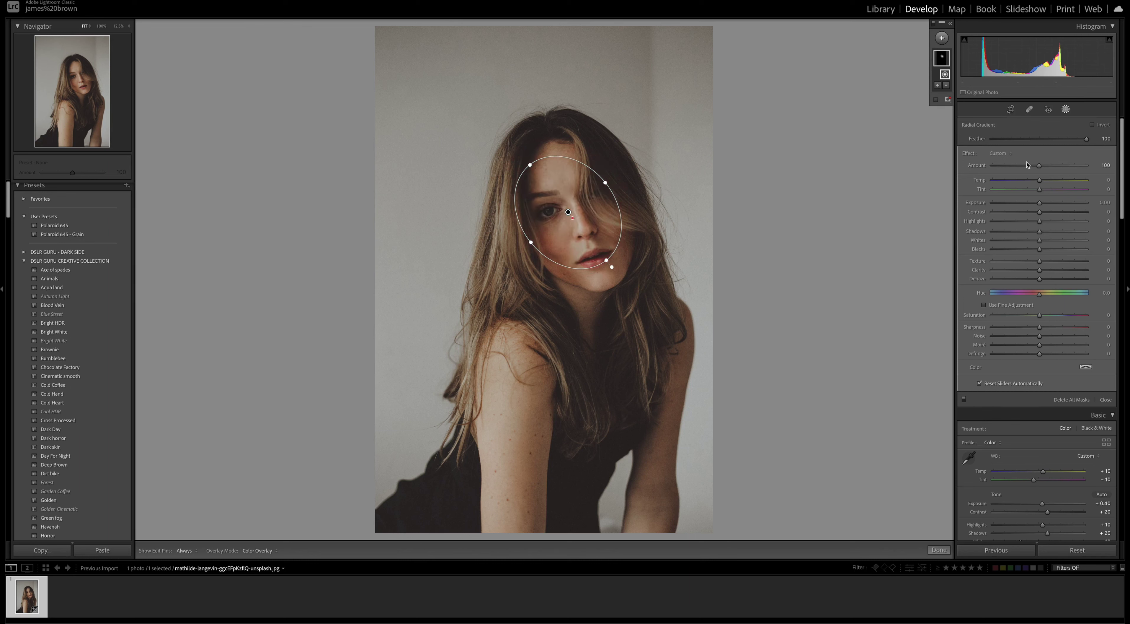
left_click(1046, 204)
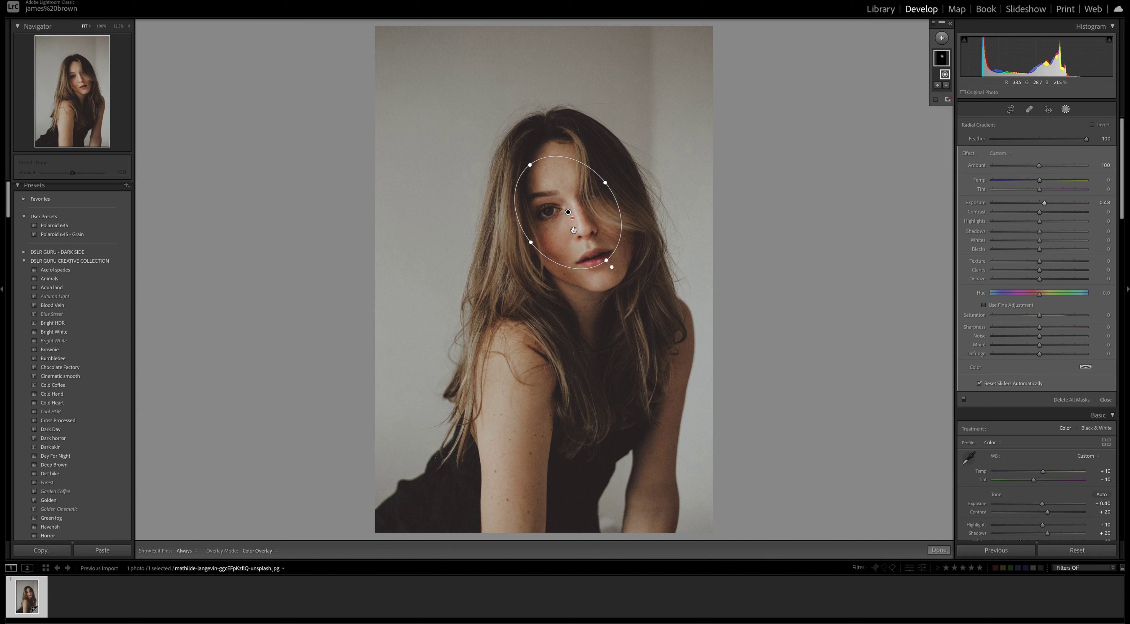
left_click_drag(568, 212, 562, 210)
left_click(1045, 202)
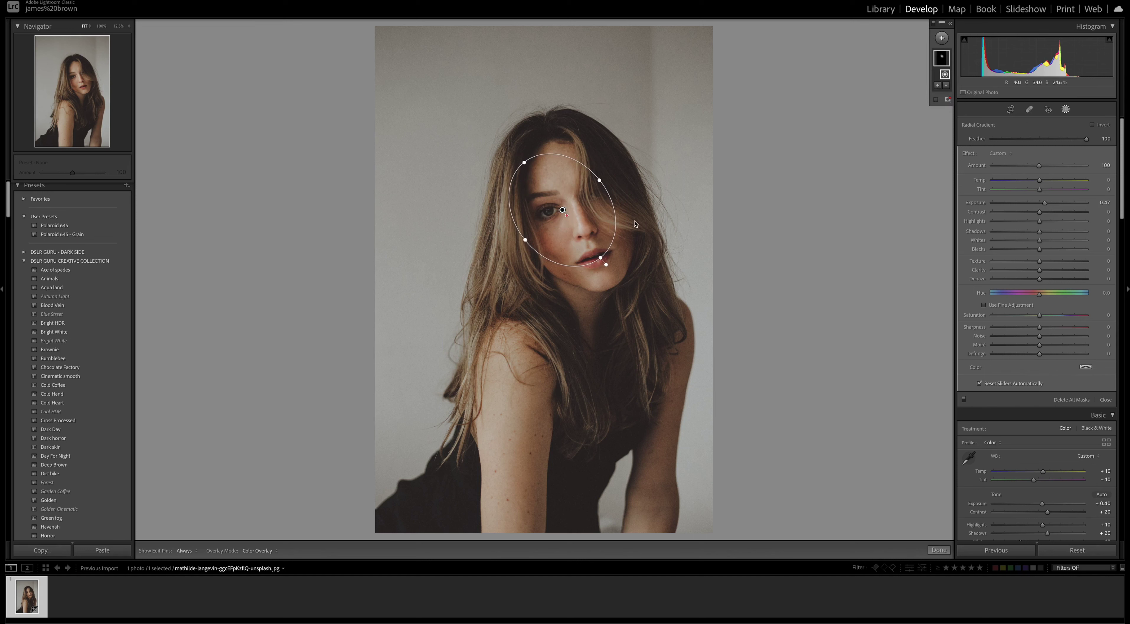
right_click(563, 210)
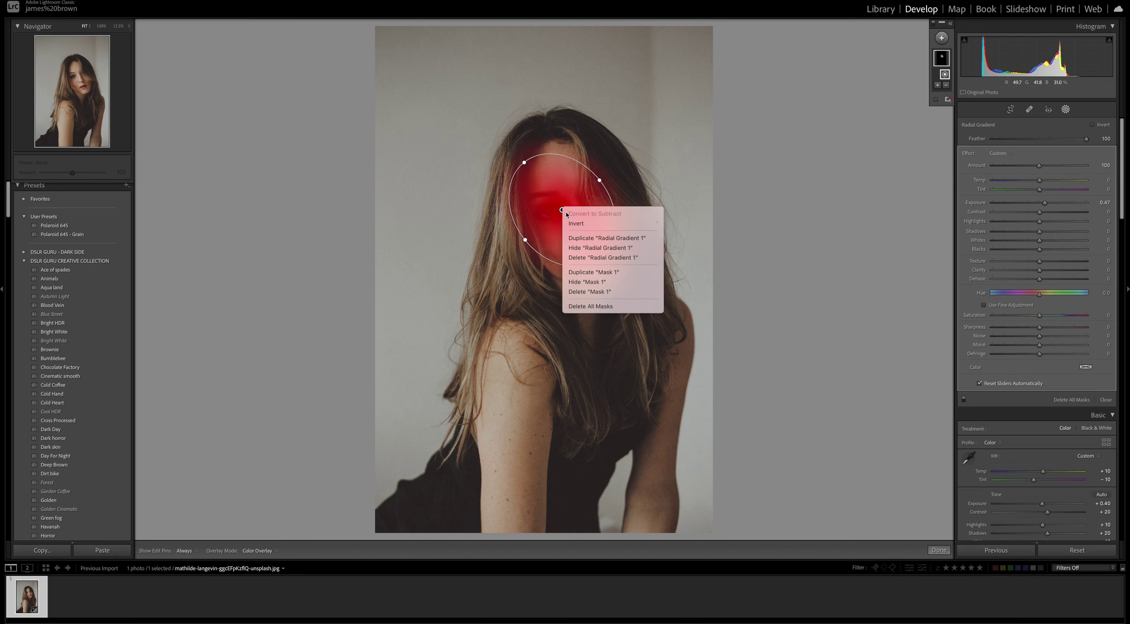
Duplicate the face gradient, stretch it into a tall narrow ellipse along the left arm, and close masking.
left_click(607, 237)
left_click_drag(559, 215, 496, 415)
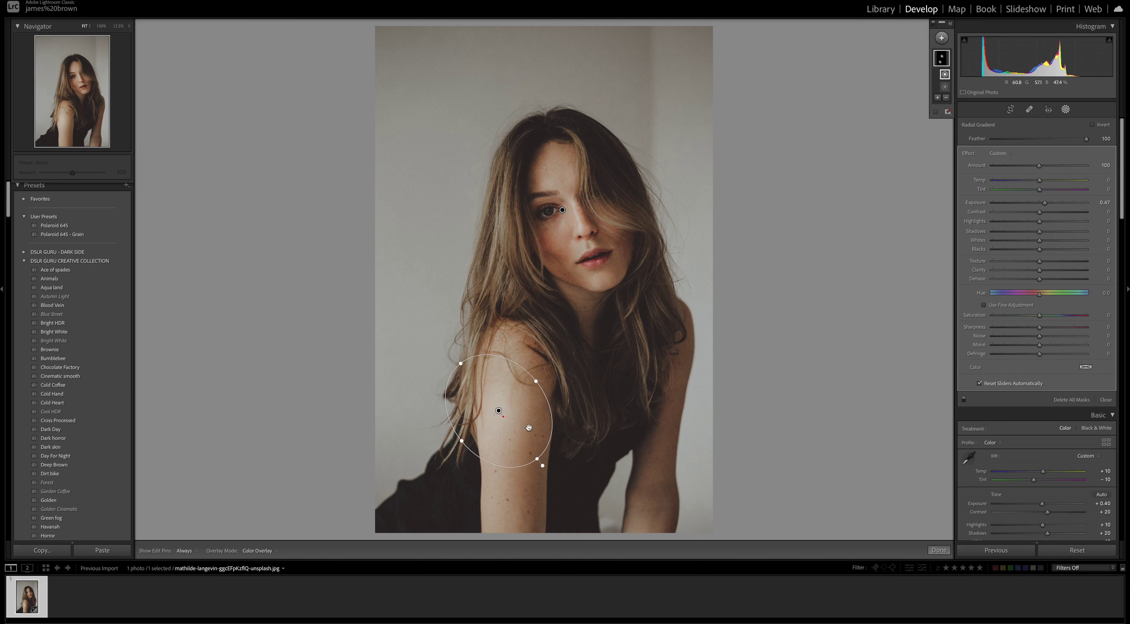
left_click_drag(546, 472, 508, 526)
left_click_drag(451, 413, 472, 413)
left_click_drag(497, 375, 501, 413)
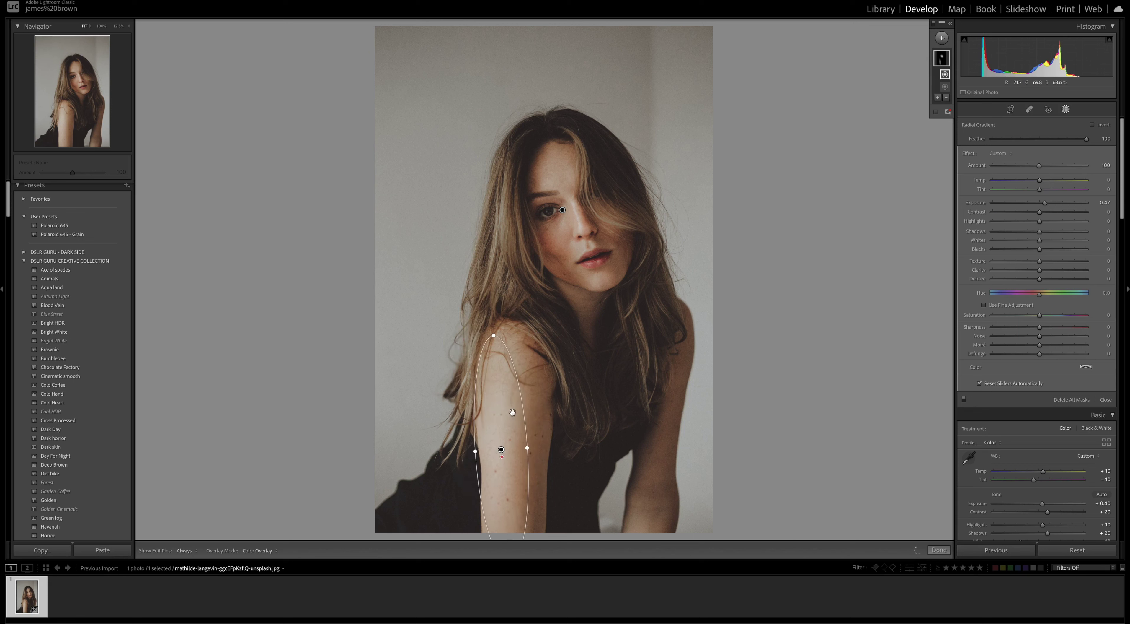
left_click_drag(493, 334, 493, 250)
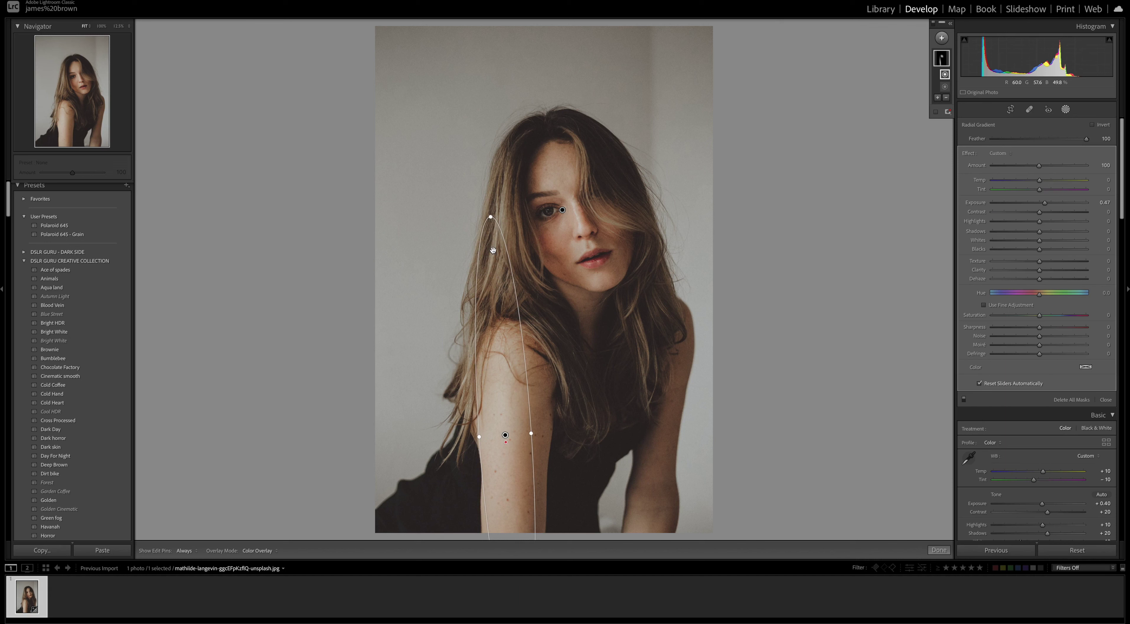
key("shift+m")
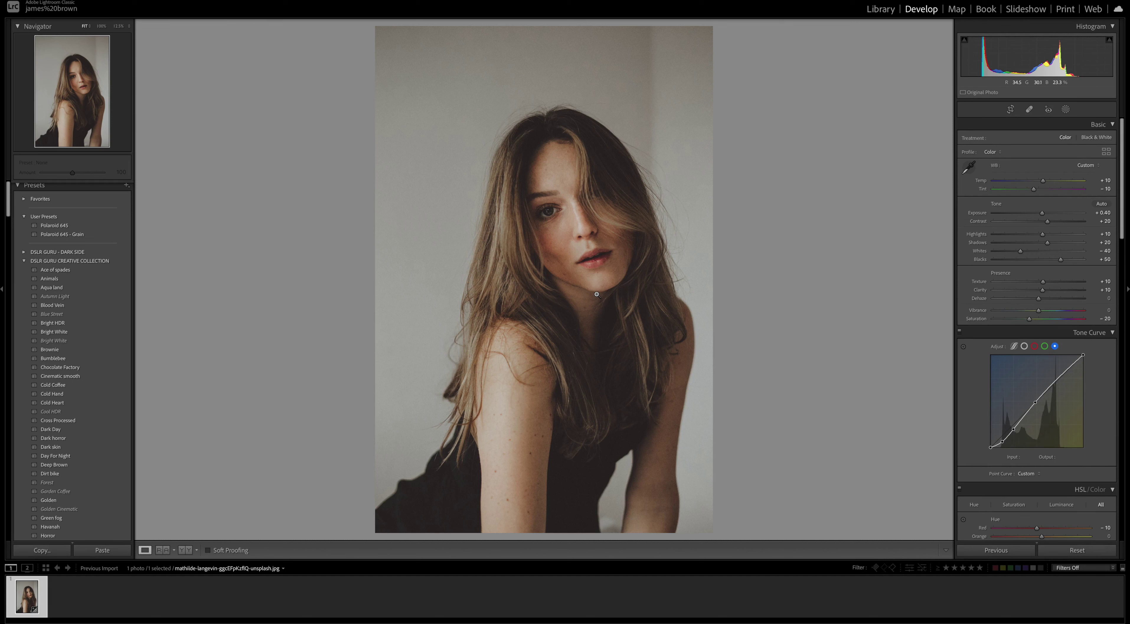
Show the Before/After side-by-side view, select the RGB tone curve, and scroll through the panels.
key("y")
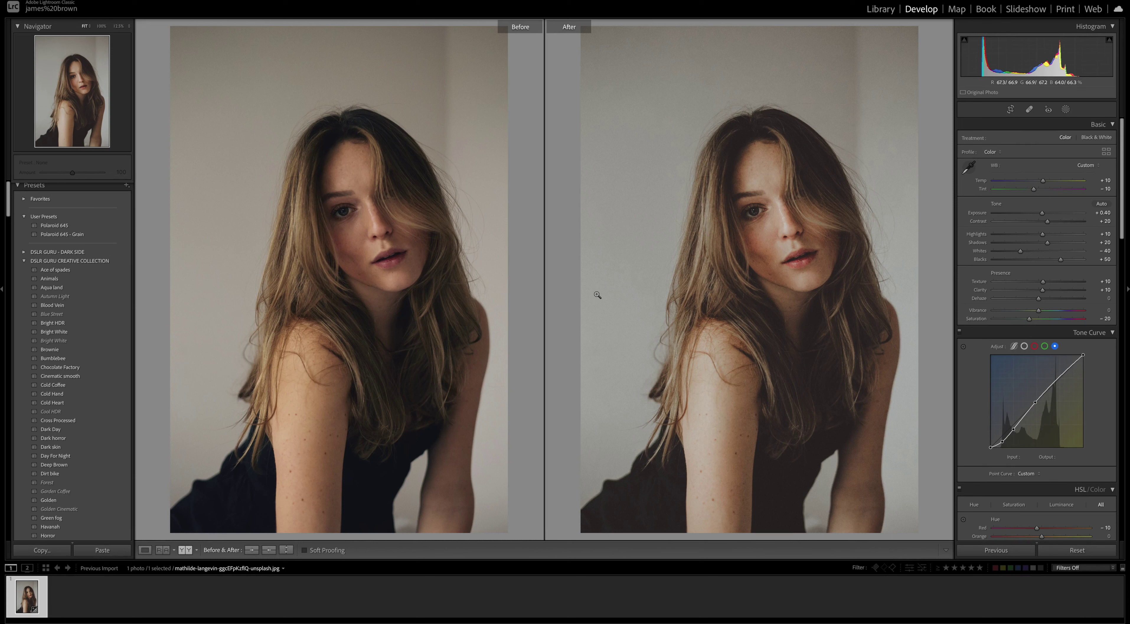
left_click(1025, 346)
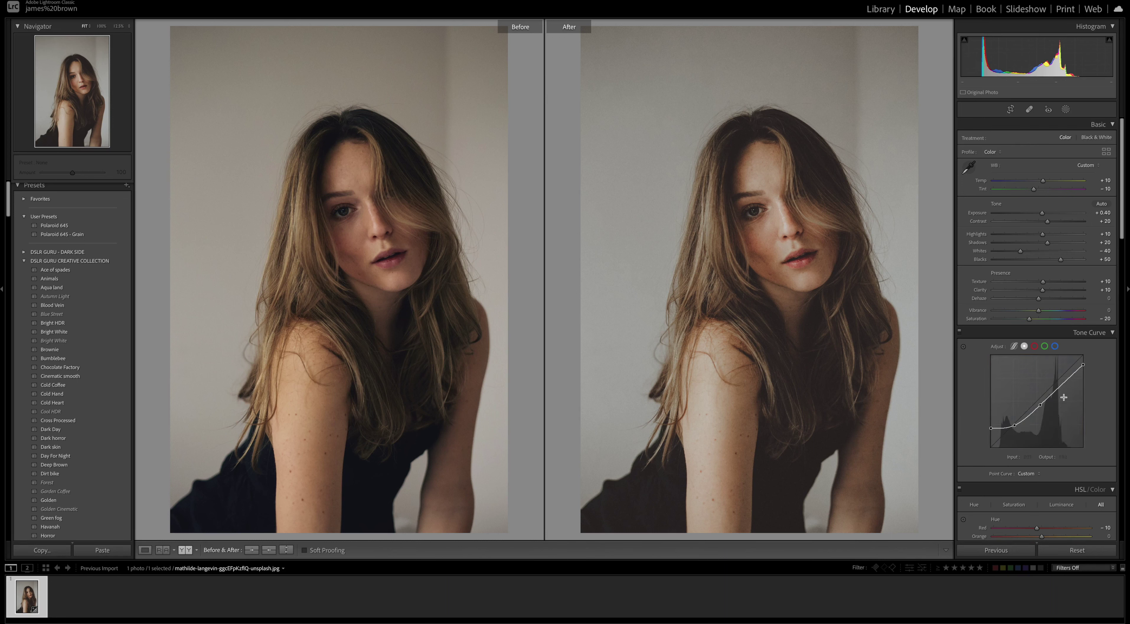
scroll(1053, 405, "down", 5)
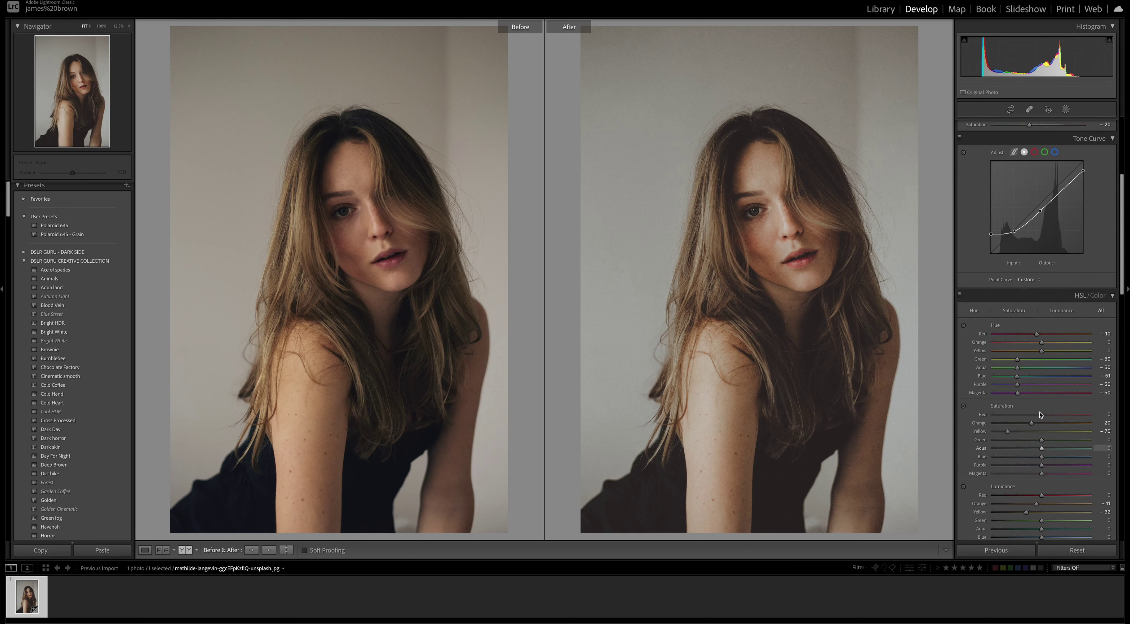
scroll(1041, 415, "down", 6)
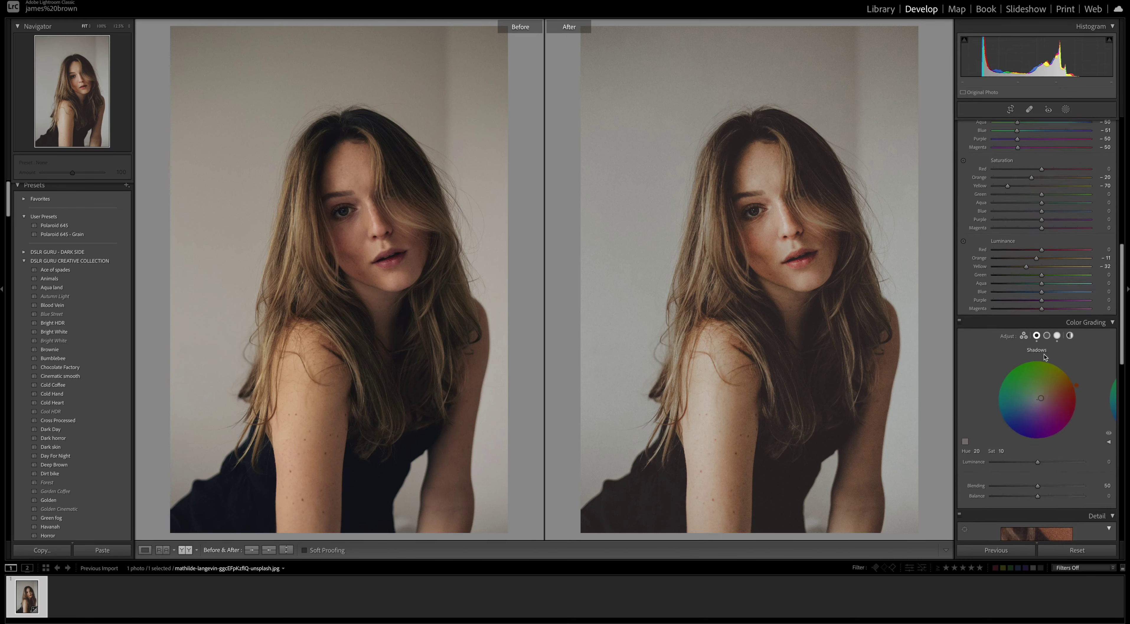
scroll(1046, 357, "down", 1)
scroll(1015, 318, "up", 3)
scroll(1016, 317, "up", 9)
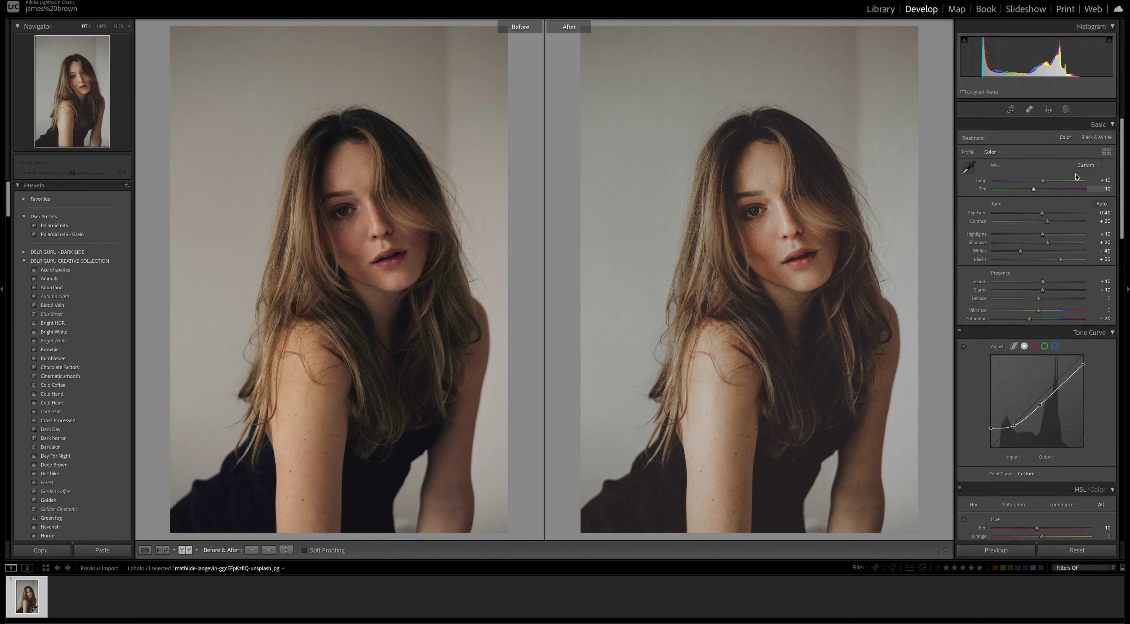